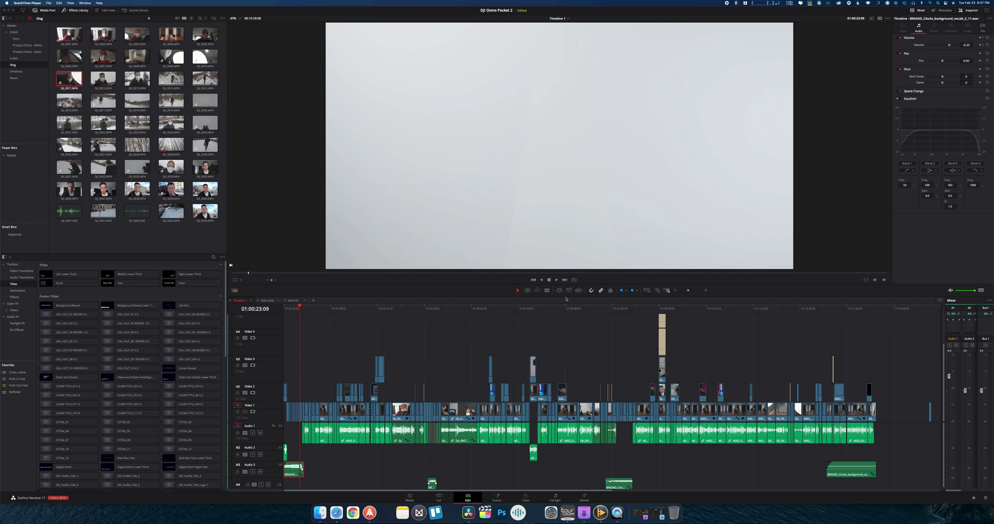
Step: Play back the Osmo Pocket 2 edit briefly and scroll the timeline toward its end
left_click(565, 299)
key("space")
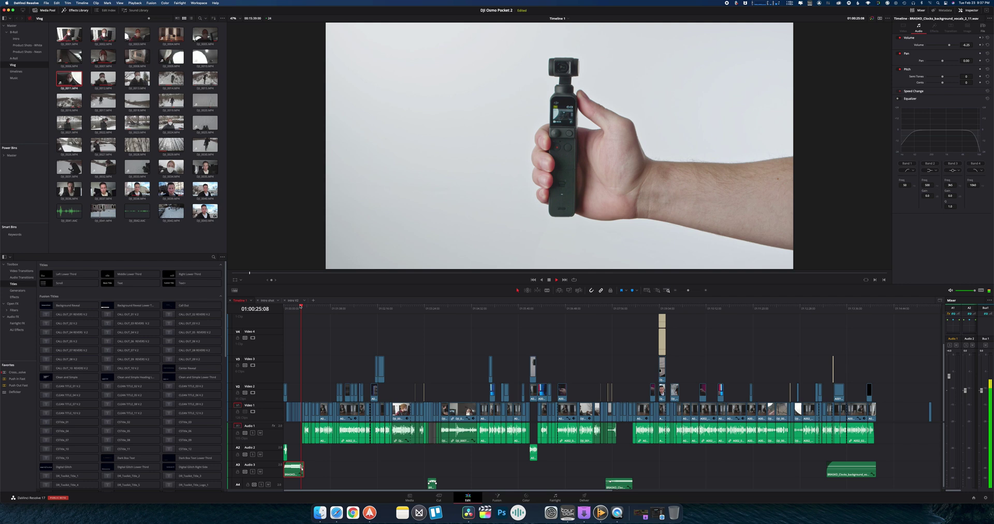
key("space")
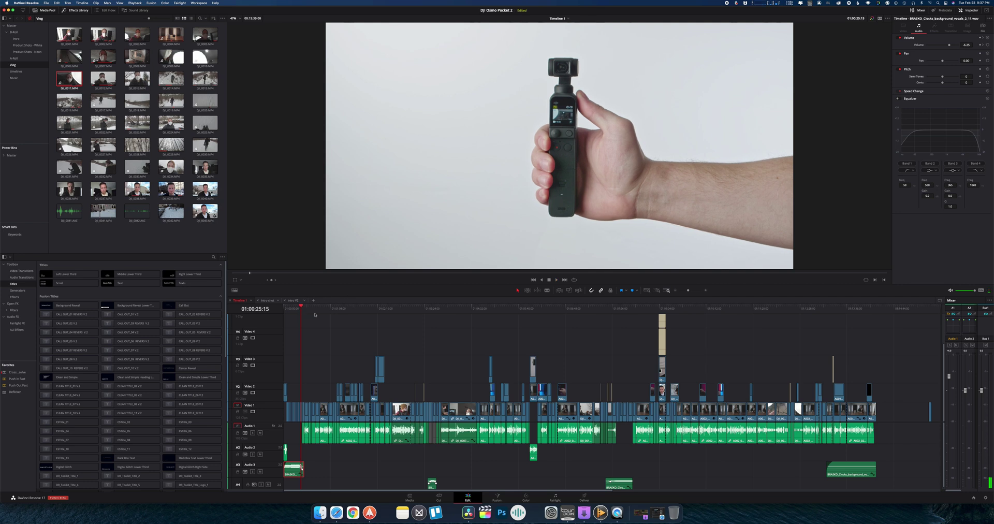
scroll(347, 338, "right", 10)
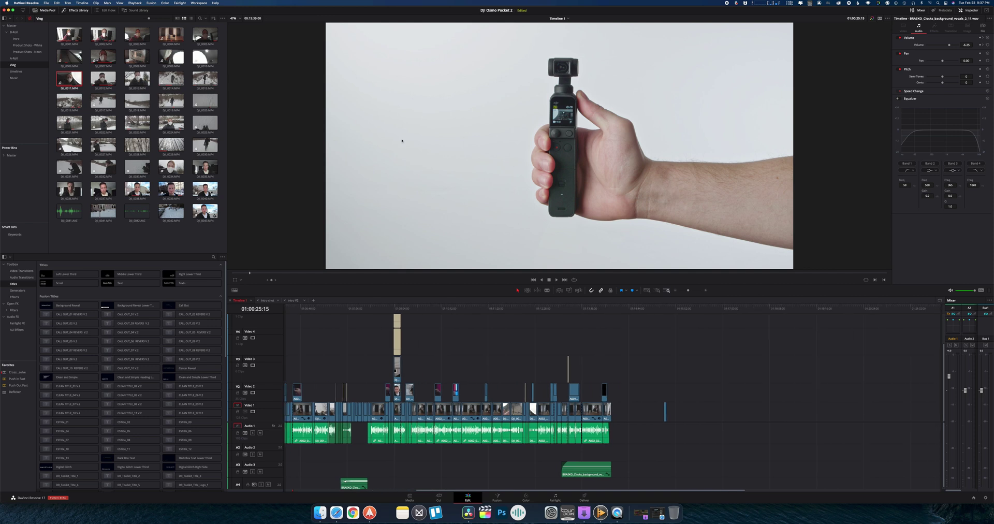
Step: Move the playhead past the end of the edit, then preview and scrub the DJI_0011.MP4 source clip
left_click(656, 311)
key("space")
key("space")
left_click(66, 77)
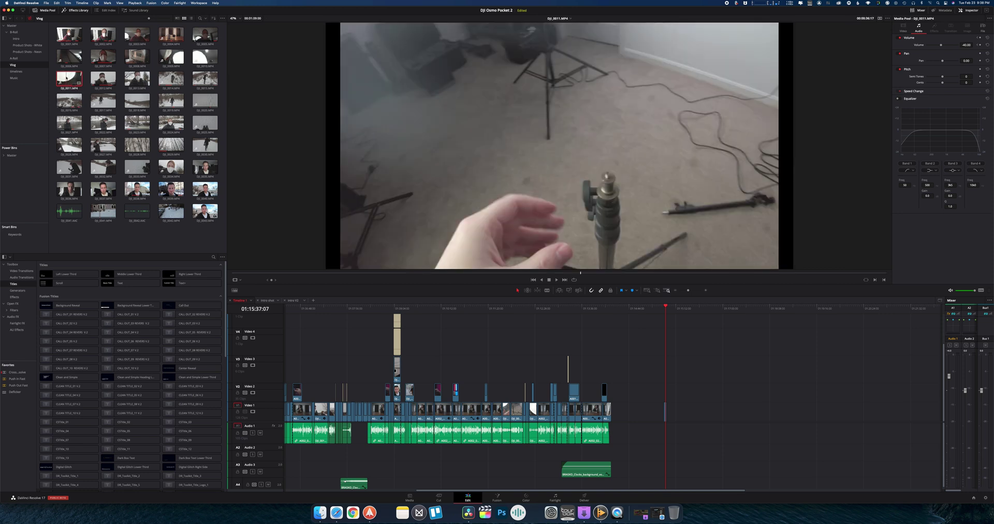
left_click(318, 273)
left_click_drag(318, 273, 566, 268)
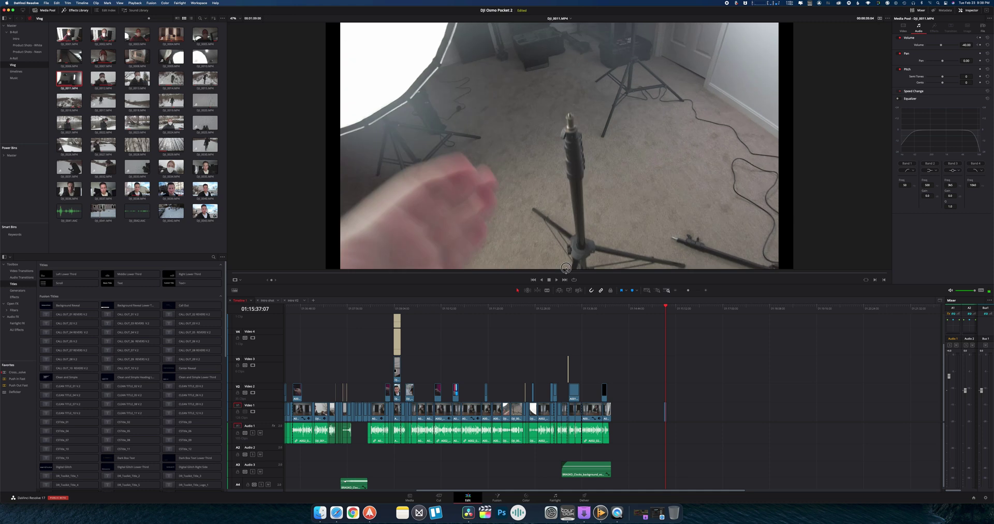
scroll(561, 92, "down", 1)
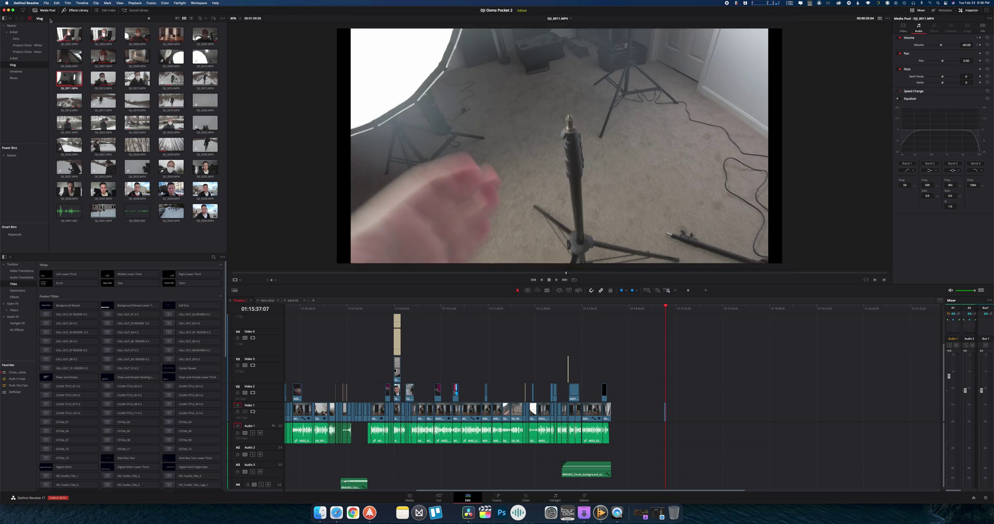
Step: Browse the Product Shots bins to the Intro bin and scrub through clip A001_02141535
left_click(27, 45)
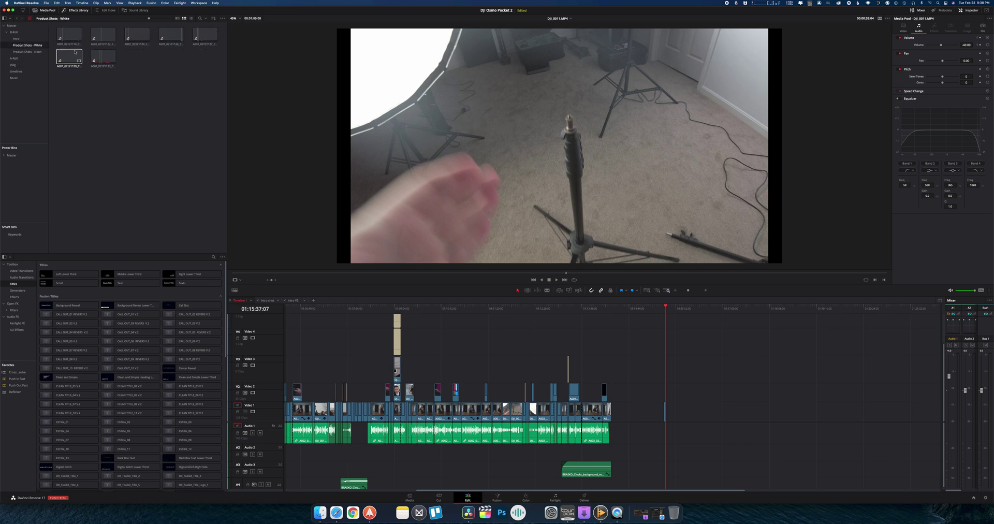
left_click(25, 51)
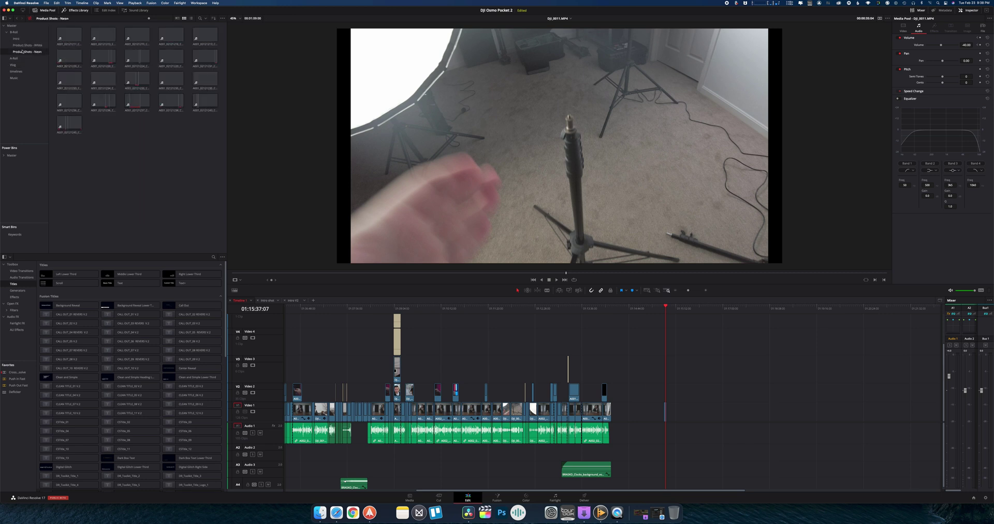
left_click(19, 41)
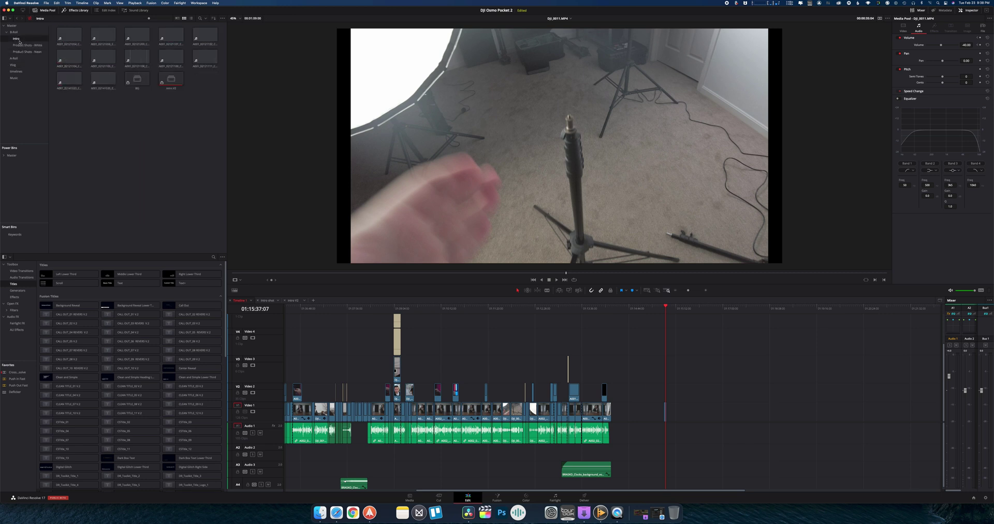
left_click(105, 78)
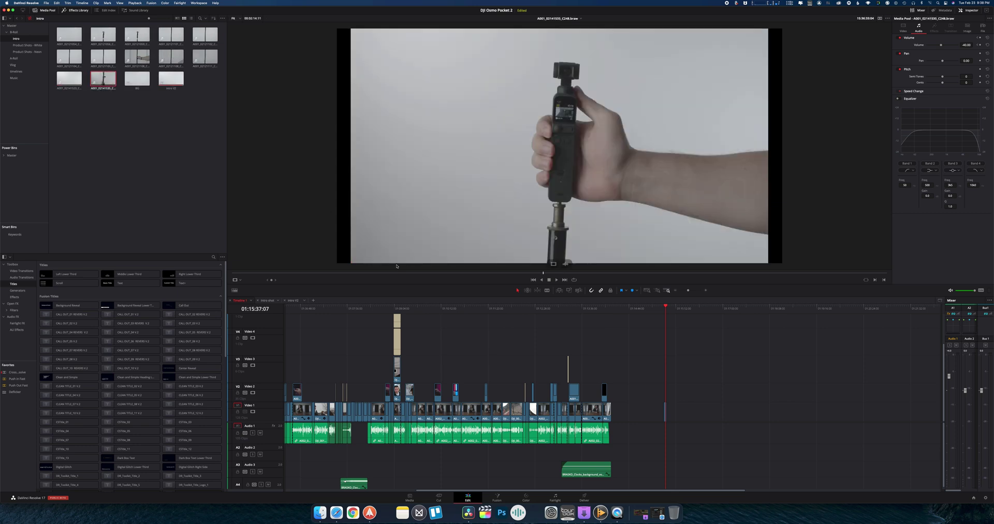
left_click_drag(356, 274, 547, 273)
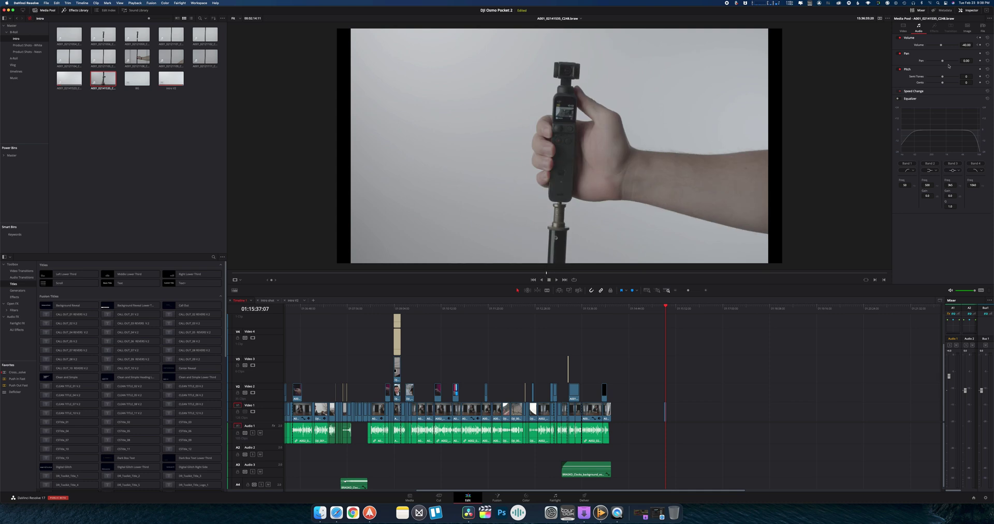
Step: Rotate clip A001_02141535 slightly in the Inspector and set its zoom to 1.1
left_click(904, 26)
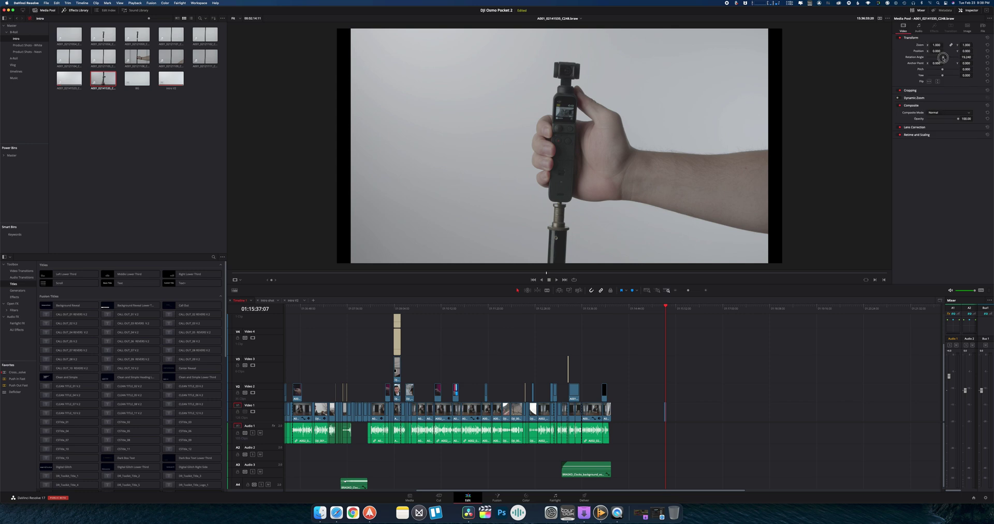
left_click_drag(942, 57, 943, 58)
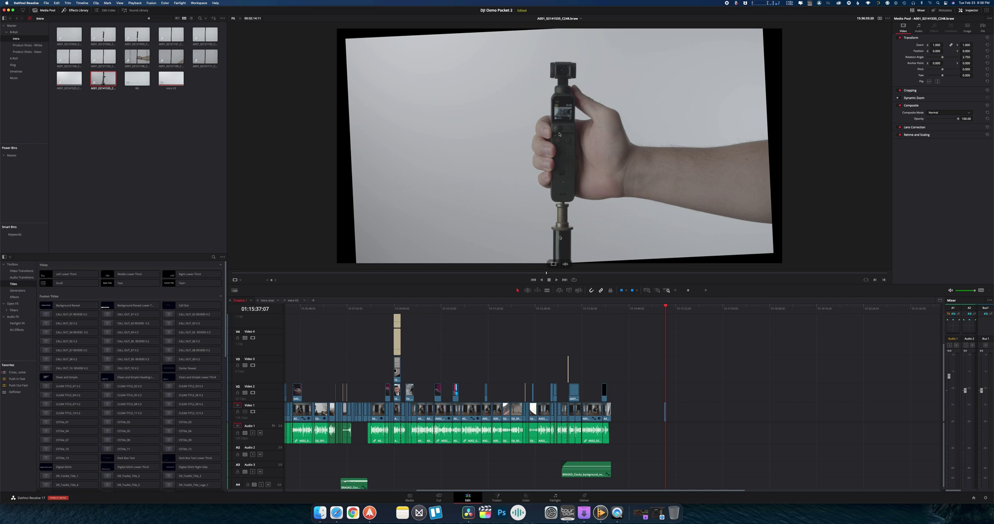
left_click(937, 45)
type("1.1")
key("Return")
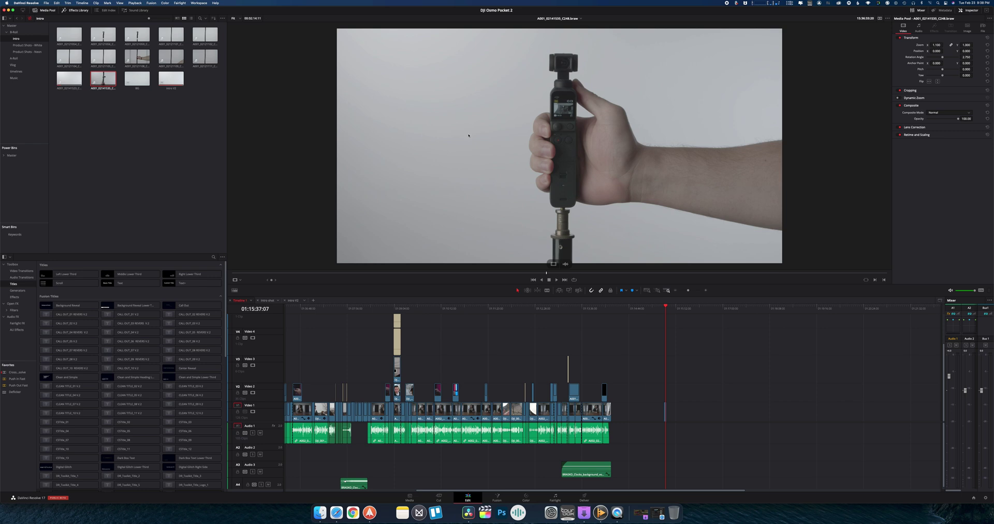
Step: Preview background plate A001_02141523, then place stand clip A001_02141535 on the timeline after the edit
double_click(62, 78)
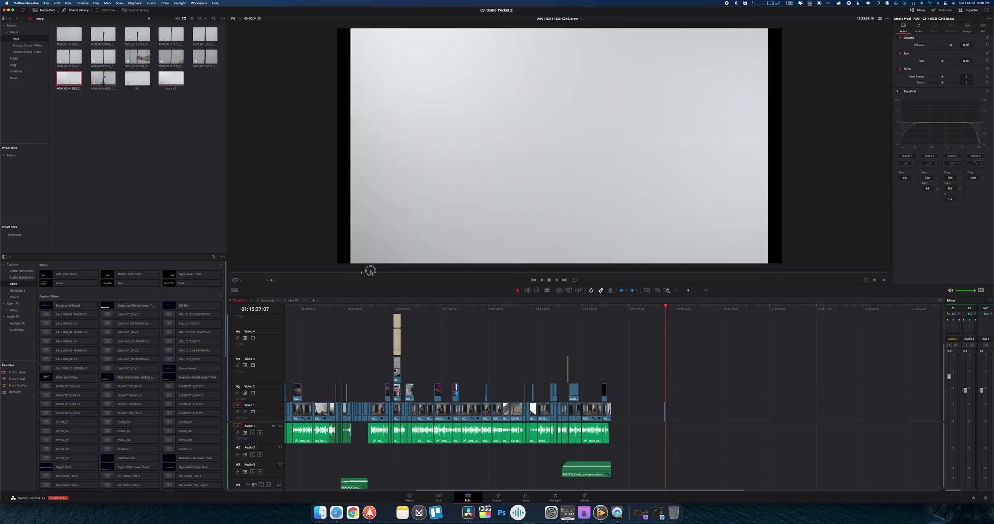
left_click_drag(370, 271, 553, 286)
left_click(103, 78)
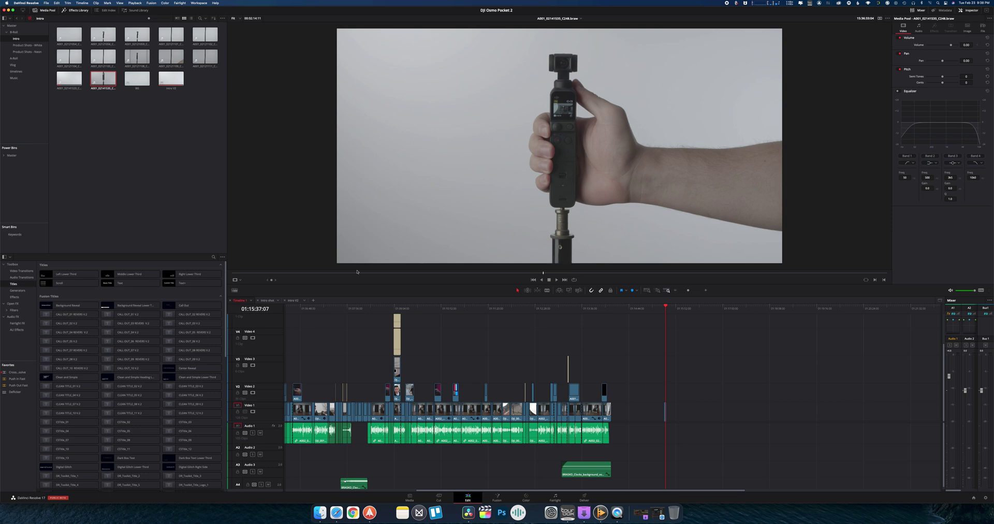
left_click_drag(347, 273, 292, 271)
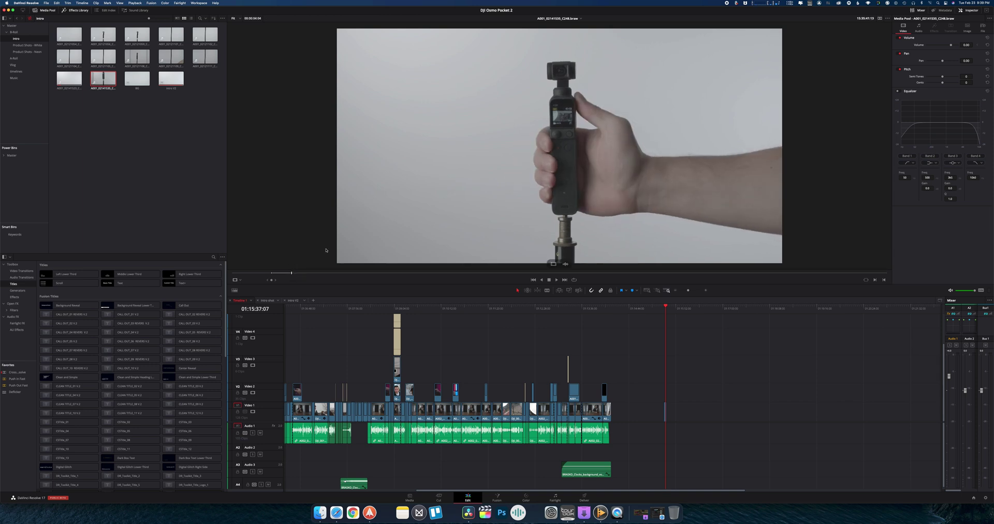
left_click_drag(565, 266, 721, 396)
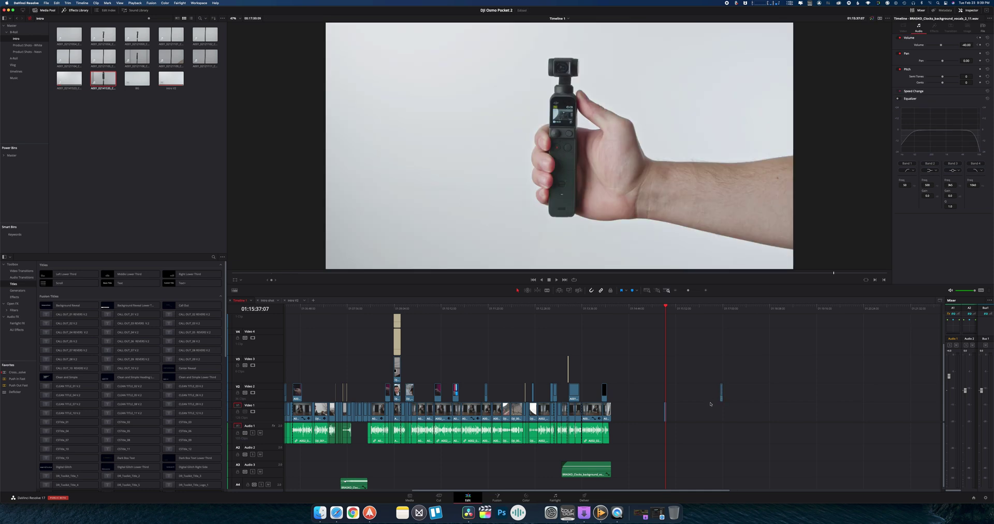
Step: Add background plate A001_02141523 under the Osmo clip and trim its end to length
left_click(69, 79)
left_click_drag(103, 98, 721, 407)
left_click(718, 308)
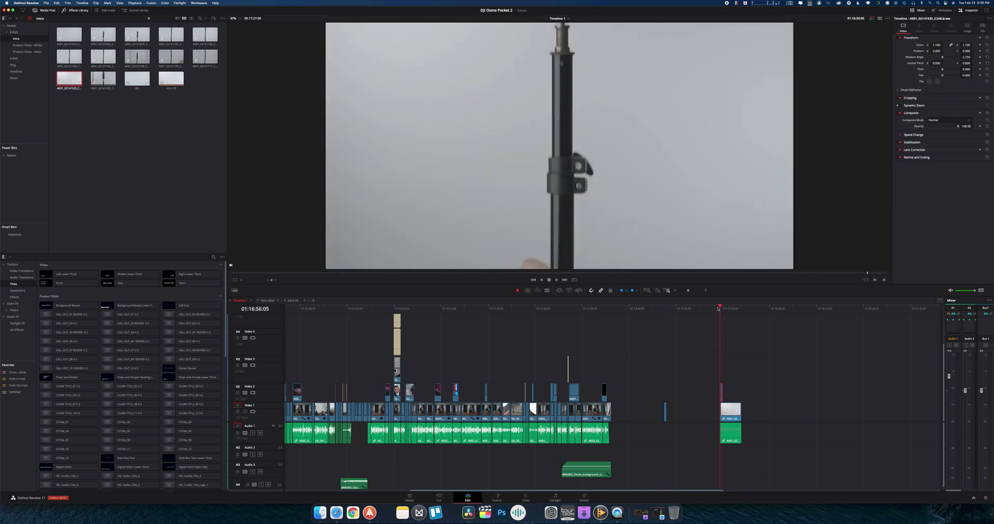
key("super+equal")
key("super+equal")
key("super+equal")
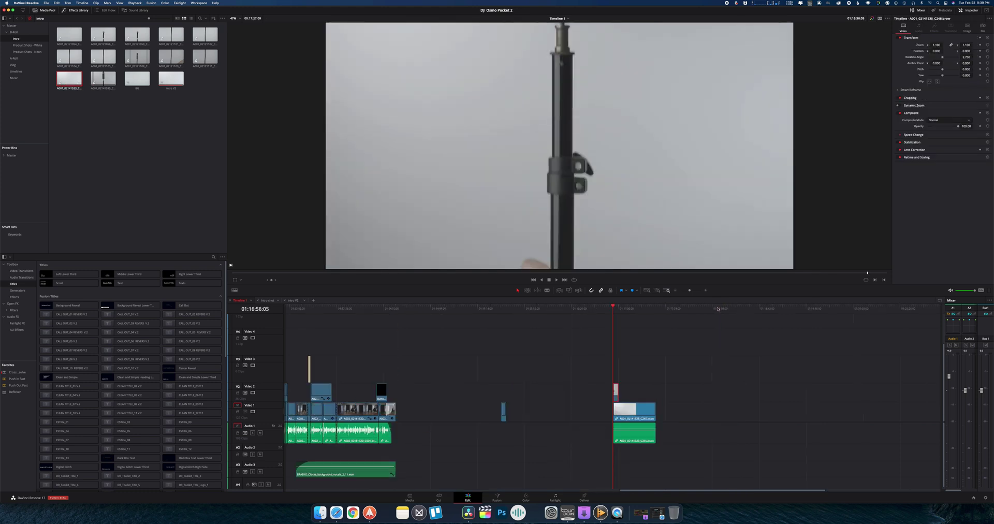
left_click_drag(781, 409, 636, 409)
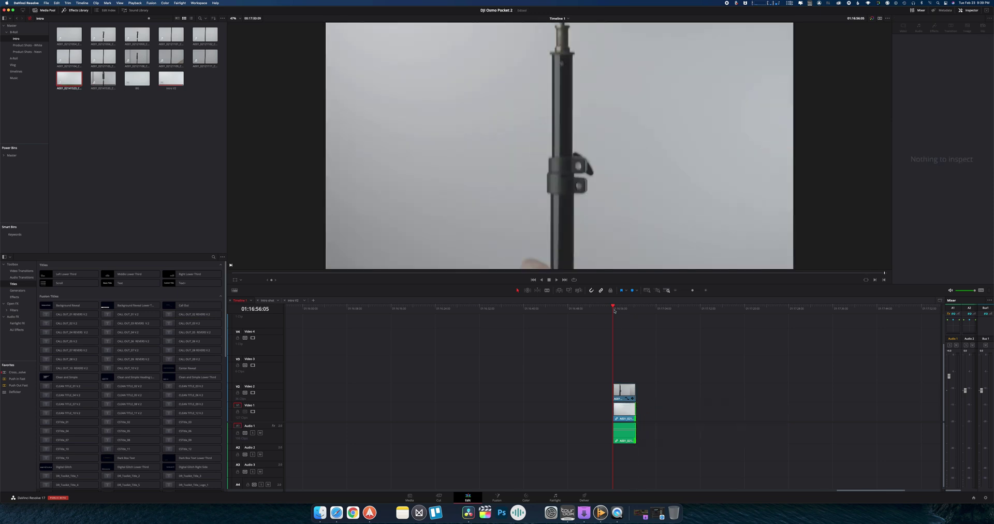
Step: Fine-tune the rotation angle of the Osmo clip on Video 2
left_click_drag(614, 308, 624, 309)
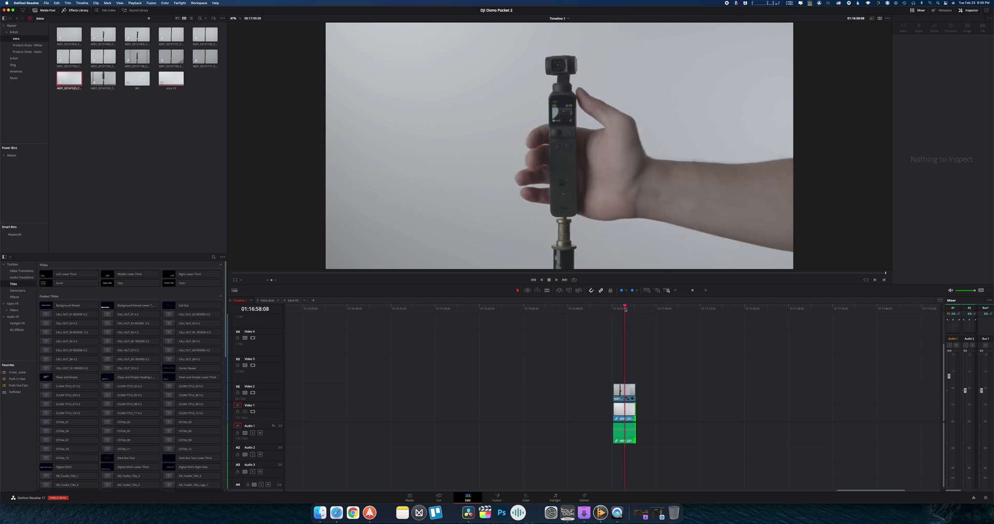
left_click(631, 388)
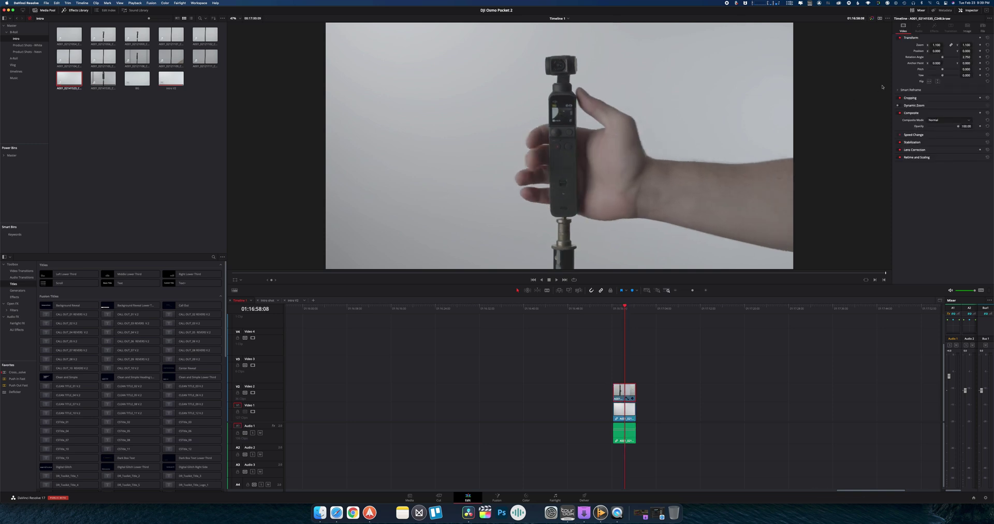
left_click_drag(965, 57, 934, 45)
Step: Scrub the timeline to review the Osmo clip stacked over the background plate
scroll(665, 113, "down", 2)
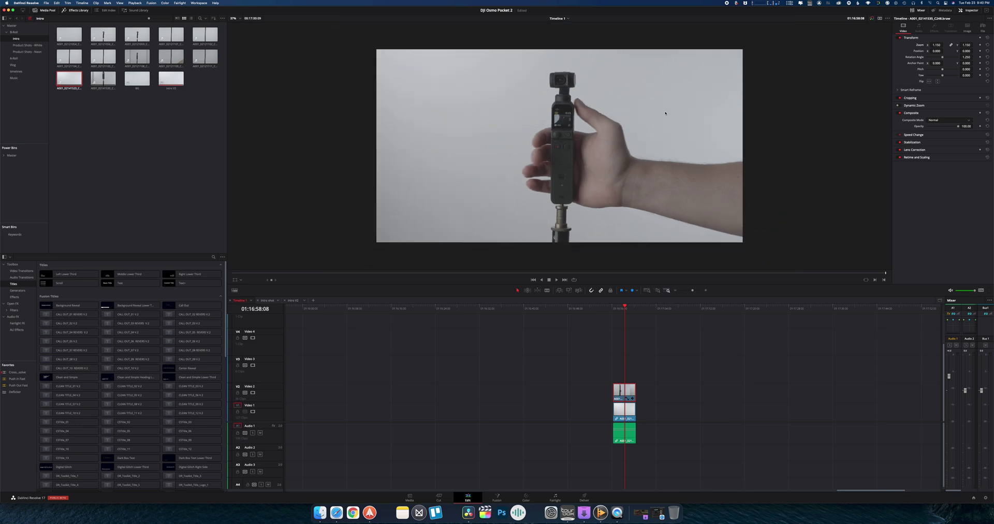
left_click_drag(617, 309, 623, 308)
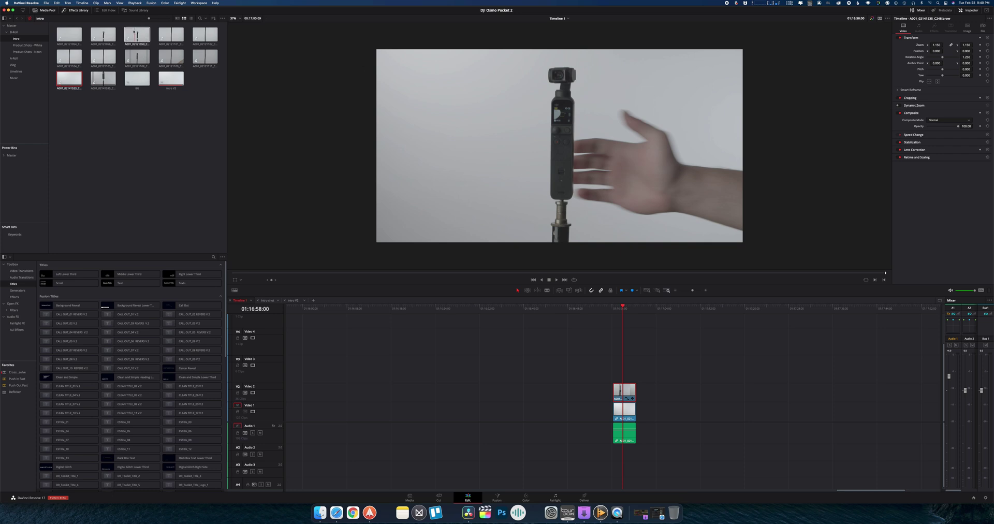
Step: Preview Intro-bin clips A001_02121101 to A001_02121105, scrubbing through 02121102 and 02121105
left_click(167, 35)
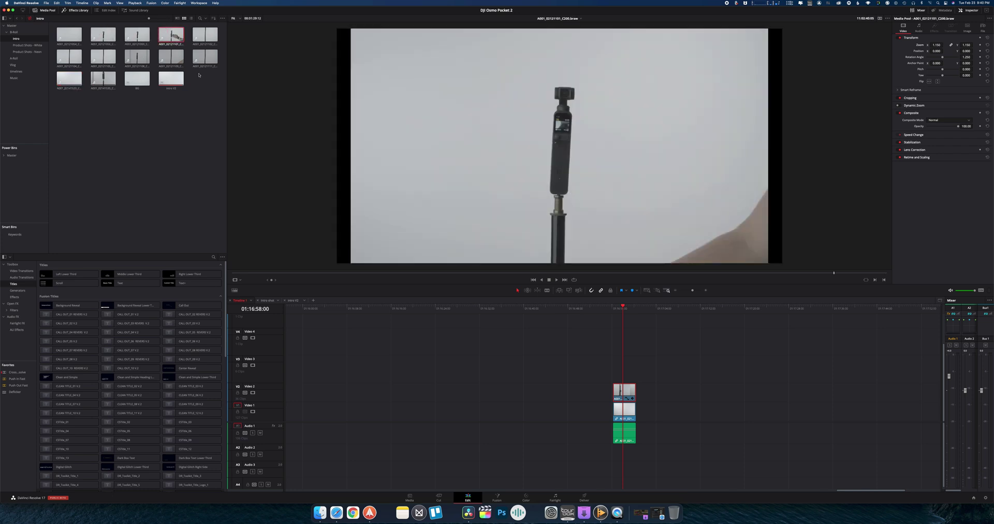
left_click(202, 35)
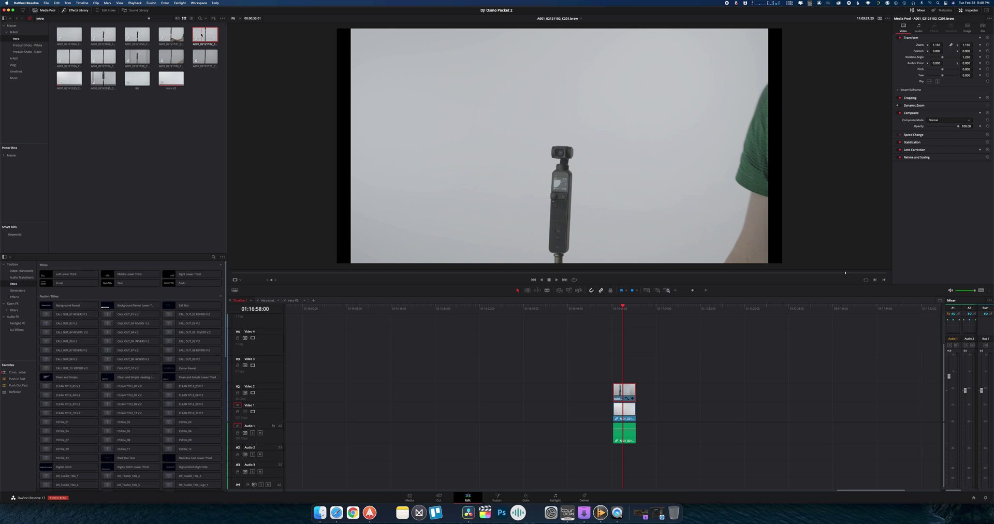
left_click_drag(432, 273, 639, 270)
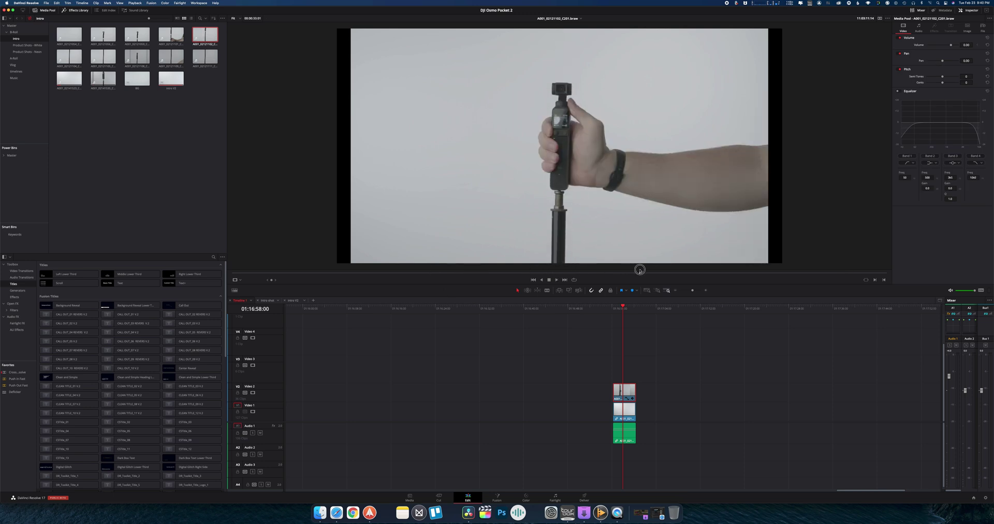
left_click(69, 56)
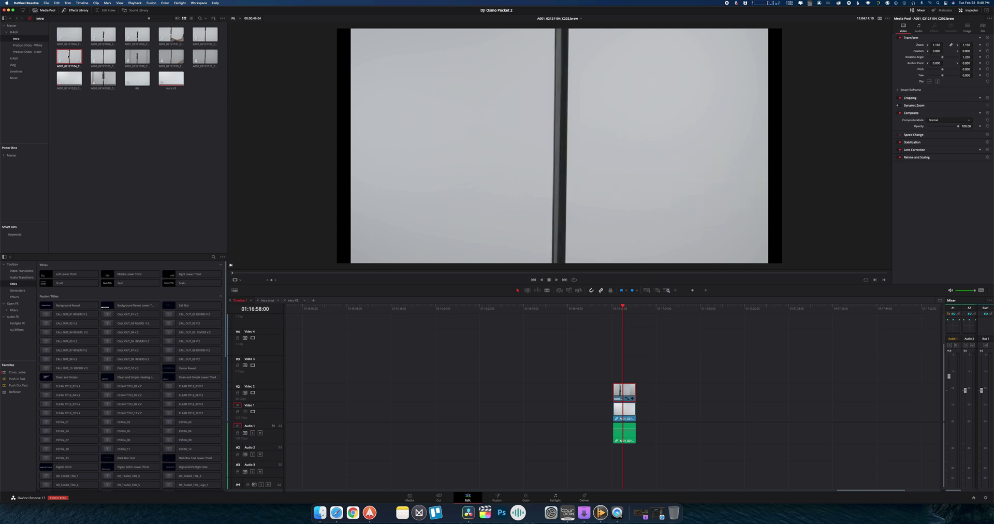
left_click(103, 56)
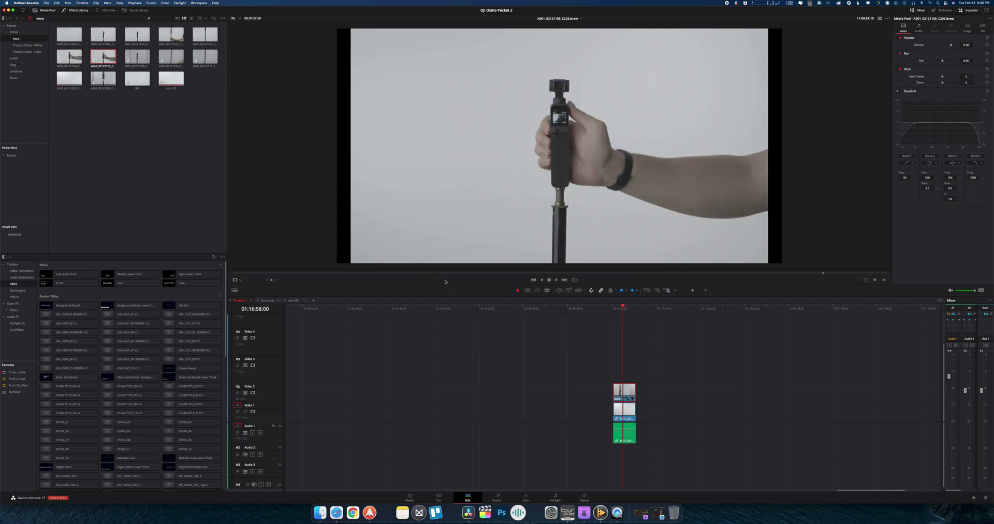
left_click_drag(440, 273, 659, 267)
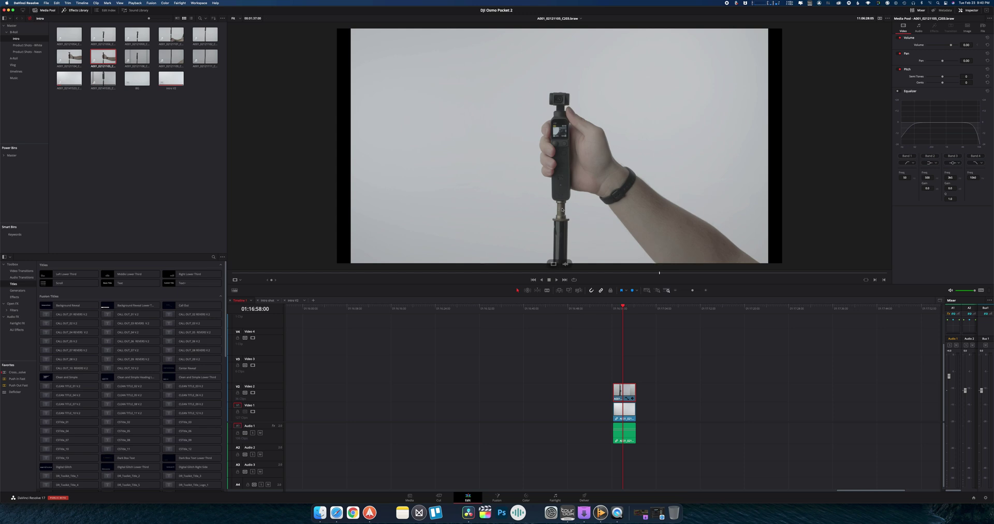
scroll(562, 209, "down", 3)
scroll(562, 204, "up", 6)
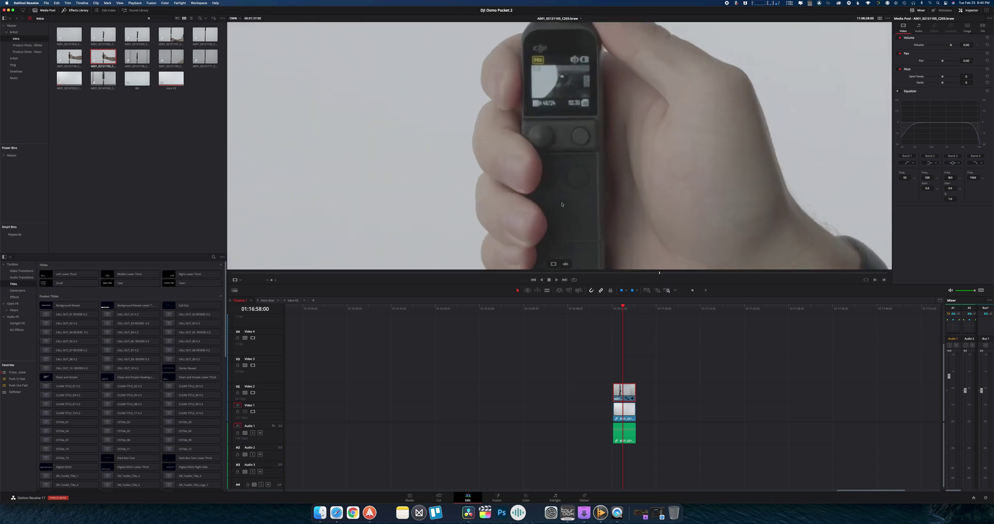
scroll(562, 204, "down", 3)
scroll(562, 201, "up", 6)
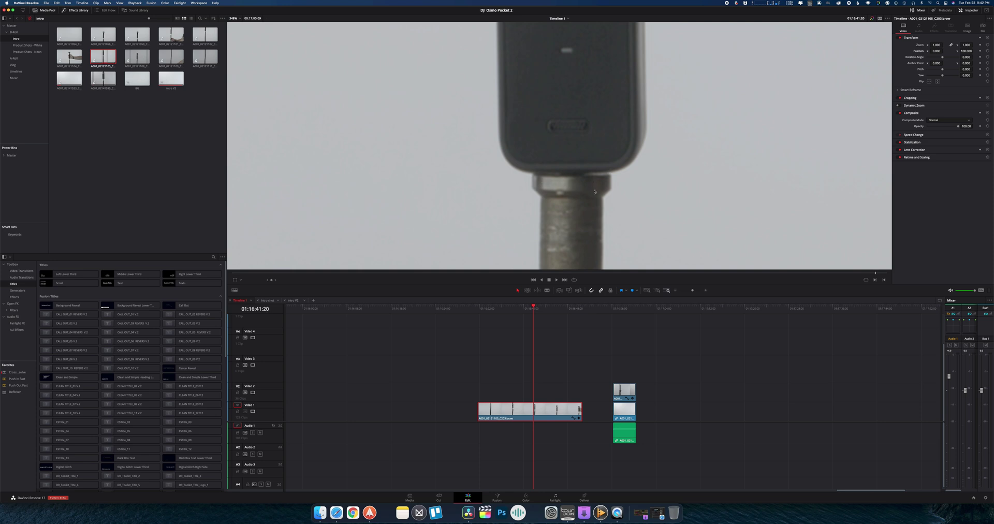
Step: Park the playhead on the handheld Osmo shot and move to the Color page
left_click_drag(622, 308, 627, 308)
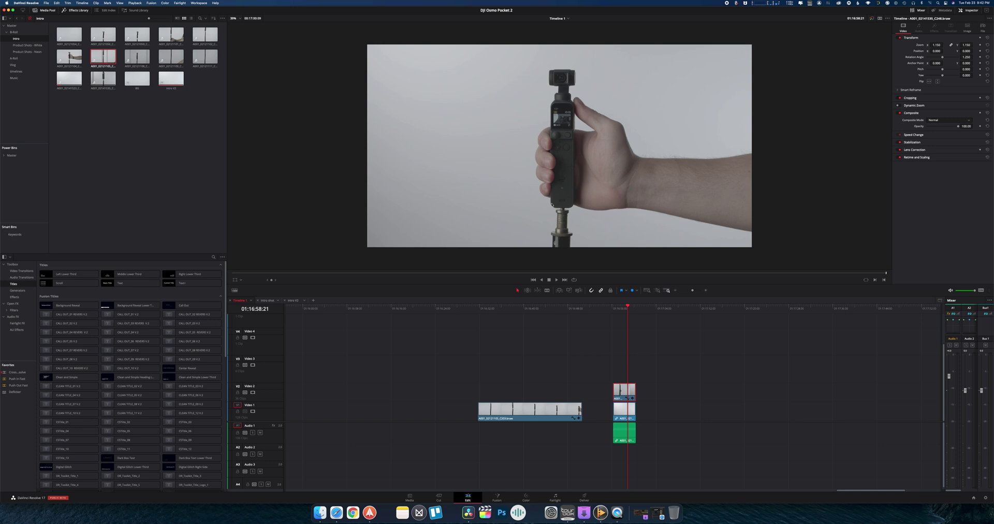
left_click_drag(625, 309, 624, 309)
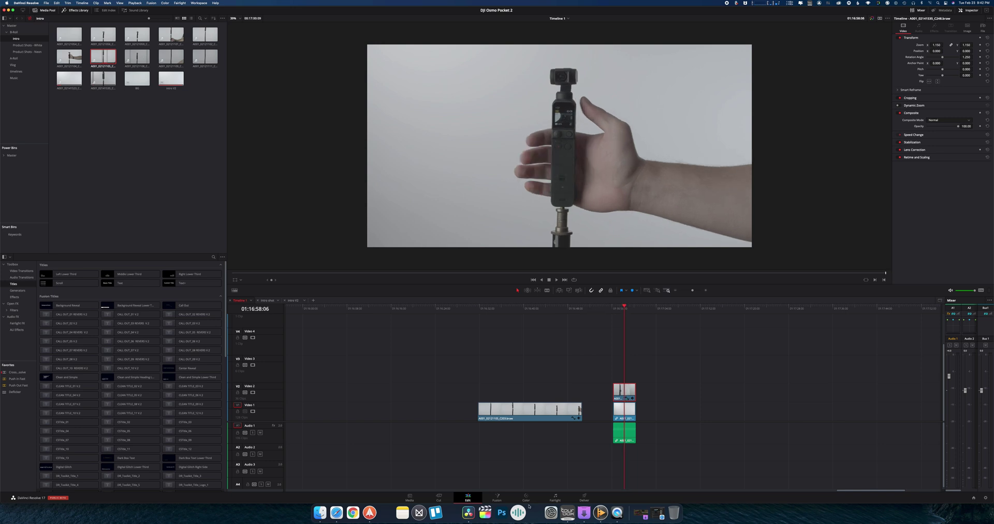
left_click(526, 496)
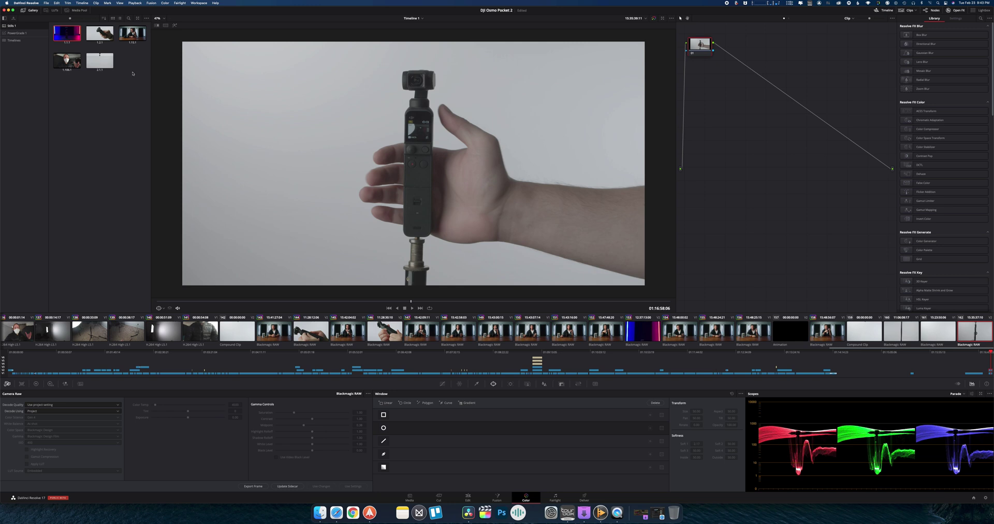
Step: Apply gallery still 2.1.1's grade to the handheld camera clip and the empty stand clip
right_click(101, 60)
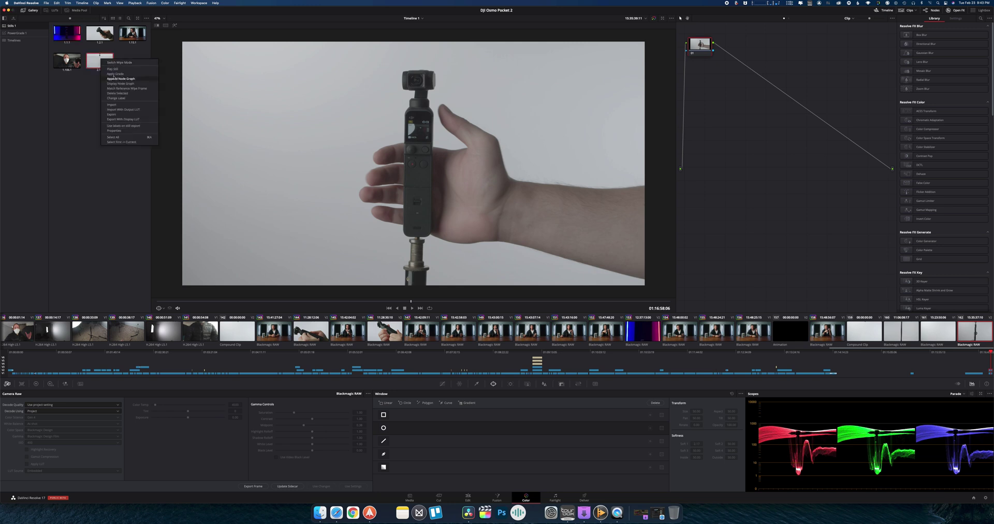
left_click(114, 75)
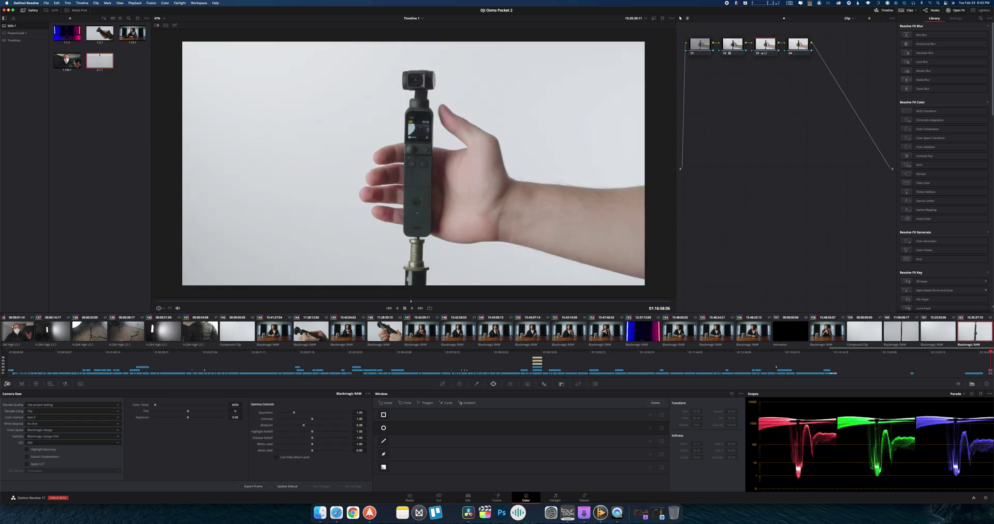
left_click(944, 335)
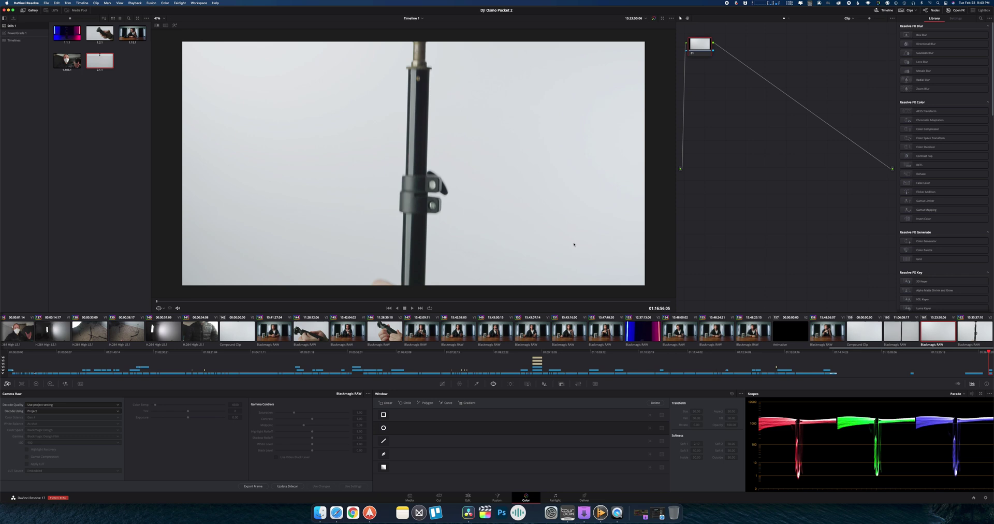
right_click(103, 63)
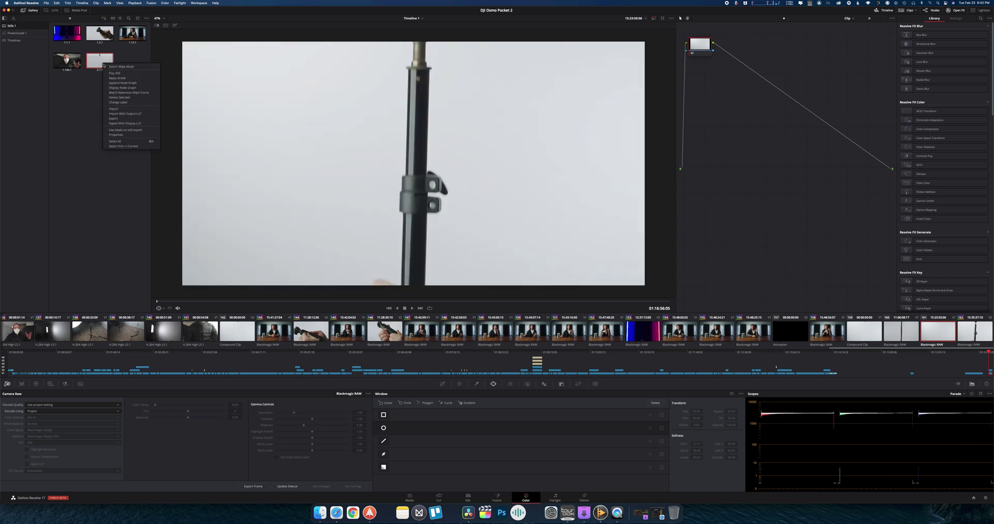
left_click(112, 77)
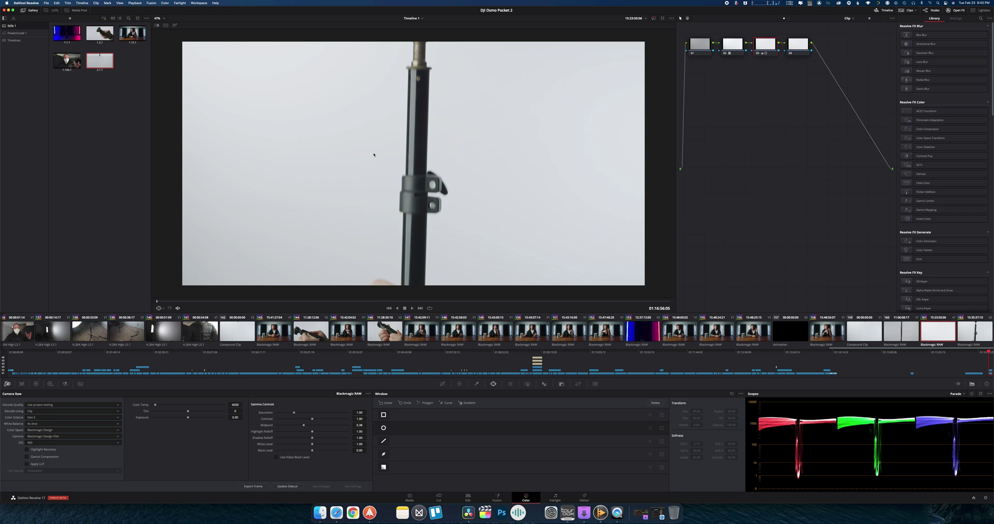
left_click(980, 337)
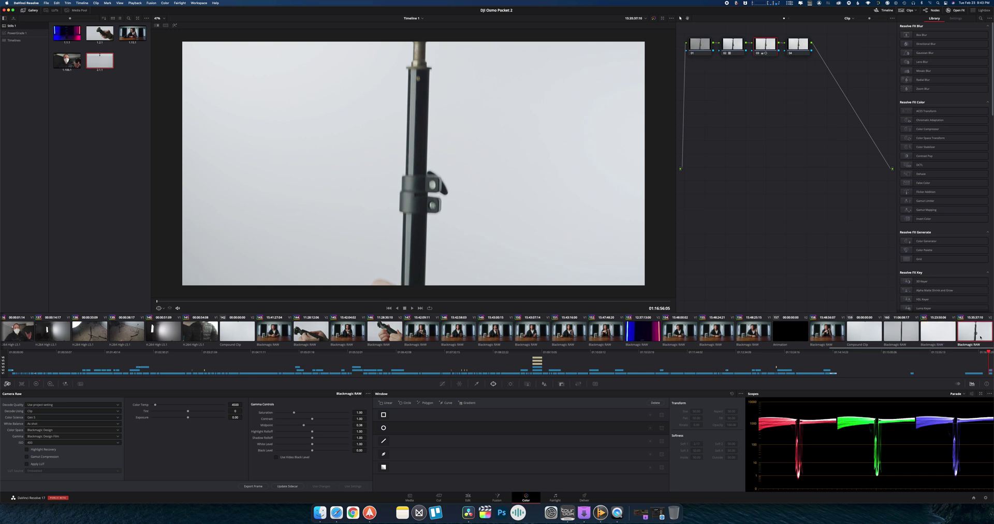
left_click(412, 308)
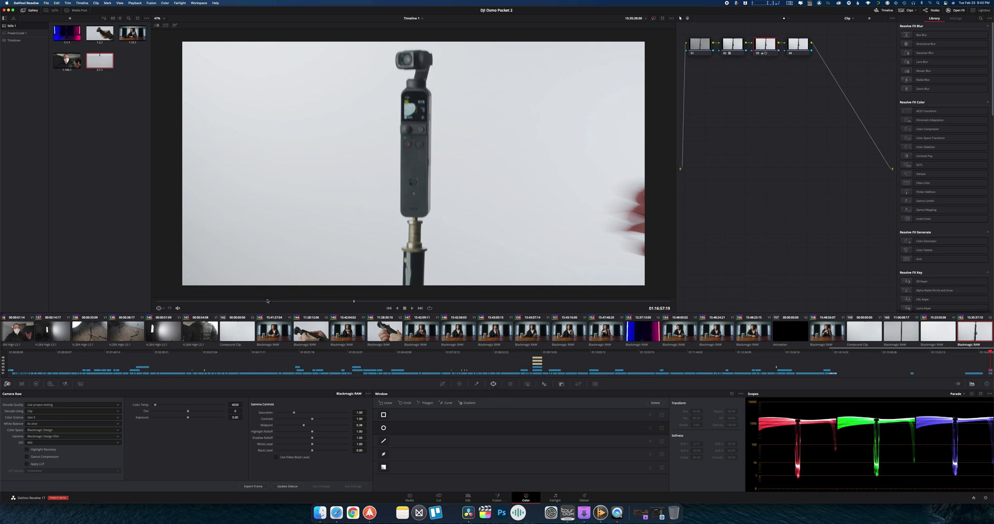
left_click_drag(267, 300, 141, 299)
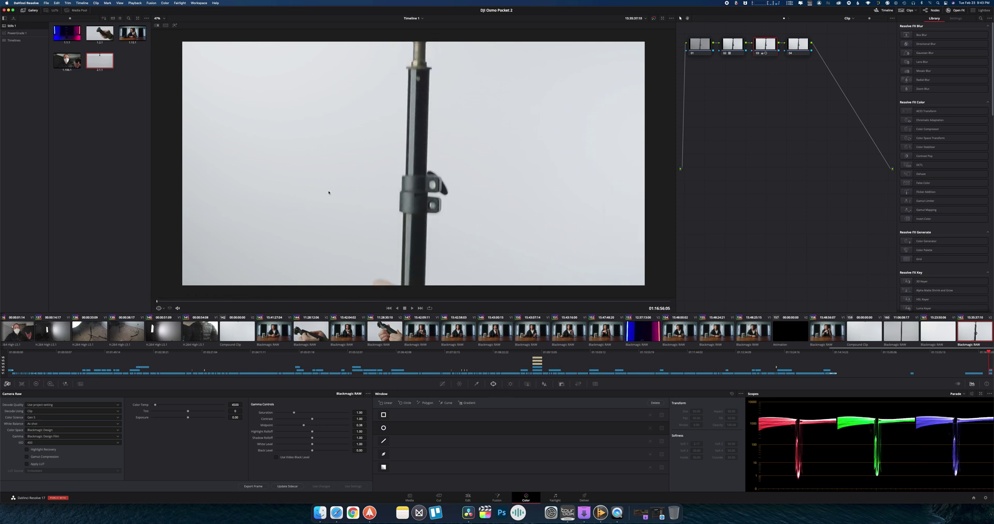
scroll(328, 192, "down", 2)
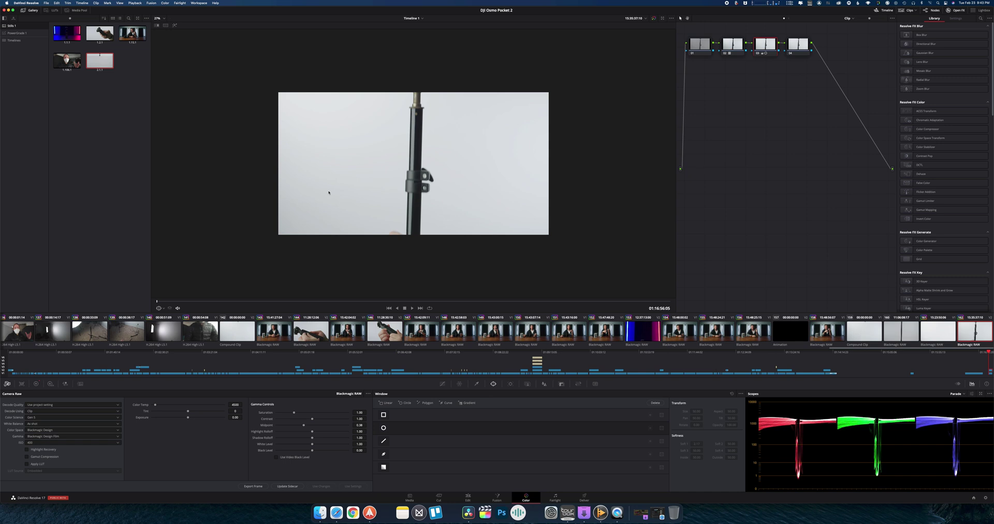
scroll(329, 192, "up", 1)
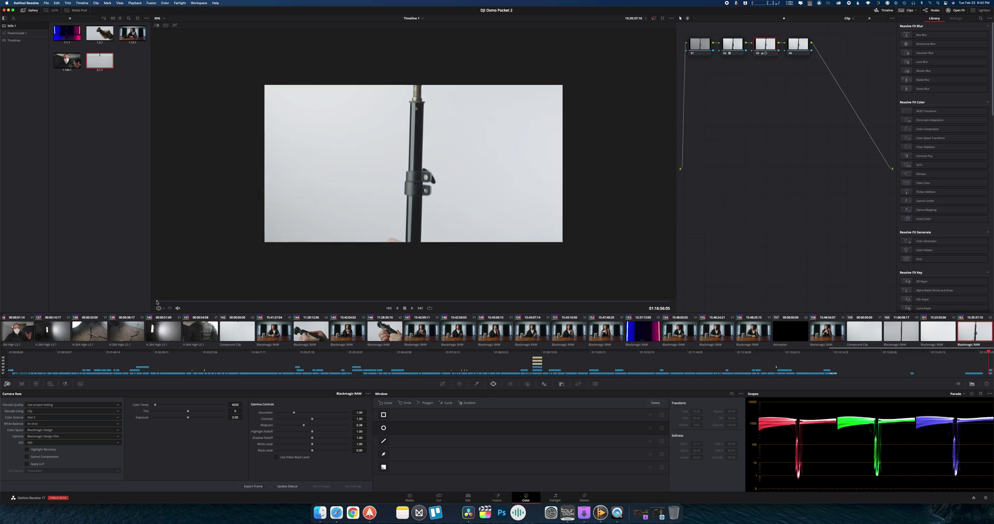
left_click_drag(157, 302, 167, 301)
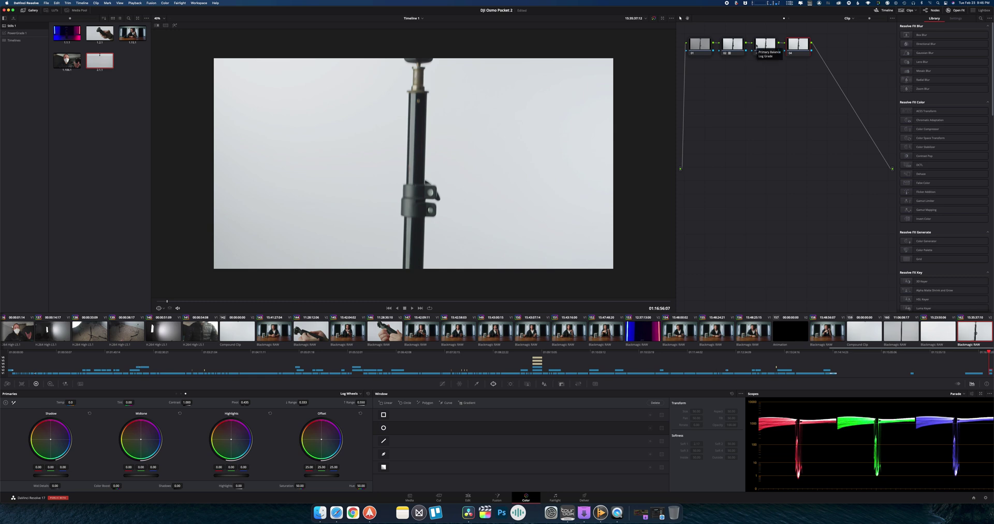
Step: Shift node 04 right, add an Alpha Output, and connect node 04's output to it
left_click_drag(799, 46, 809, 47)
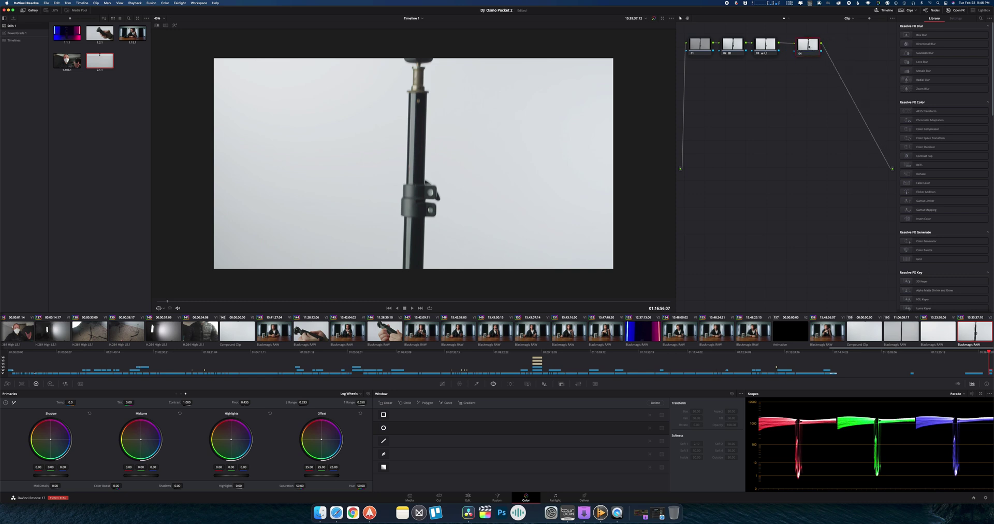
mouse_move(808, 46)
left_mouse_down()
mouse_move(822, 46)
mouse_move(811, 47)
left_mouse_up()
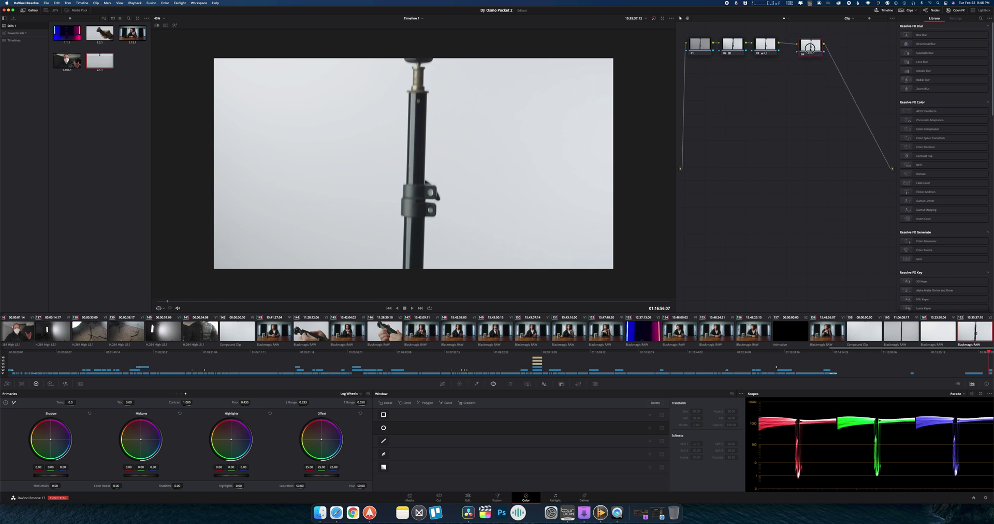
right_click(842, 118)
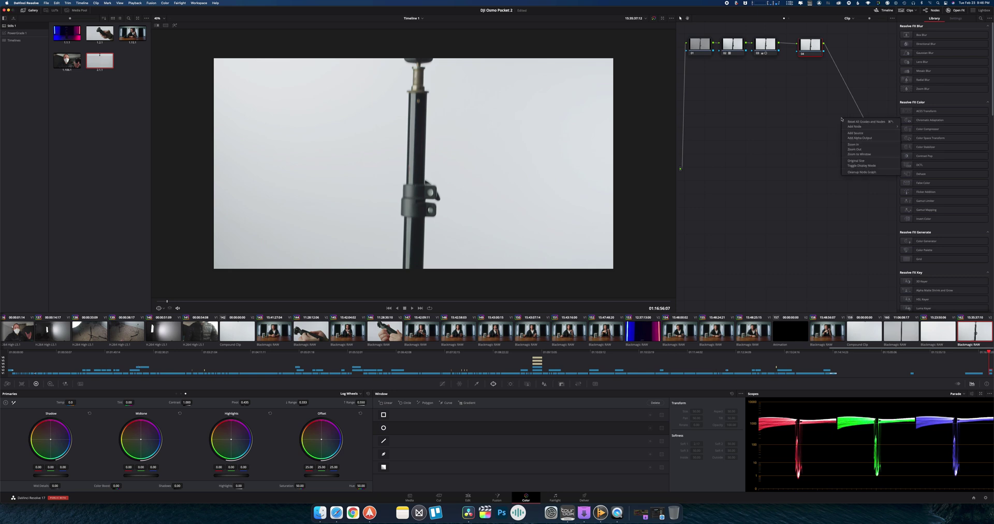
left_click(850, 137)
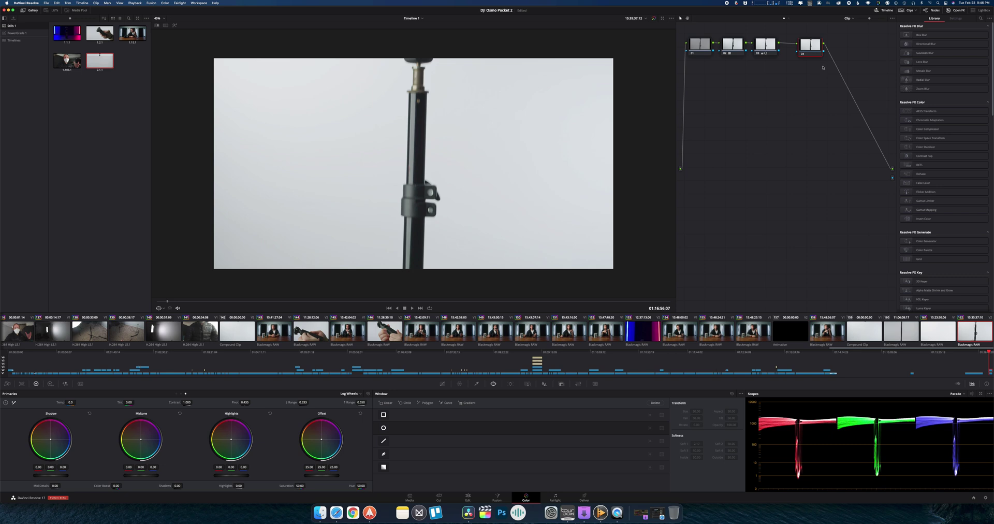
left_click_drag(823, 51, 894, 180)
left_click_drag(824, 52, 892, 181)
Step: With the Pen window, trace points across the pole top and down its right side to the clamp
left_click(384, 454)
mouse_move(166, 301)
left_mouse_down()
mouse_move(157, 301)
mouse_move(167, 301)
left_mouse_up()
left_click(408, 64)
left_click(417, 66)
left_click(424, 64)
left_click(429, 75)
left_click(433, 98)
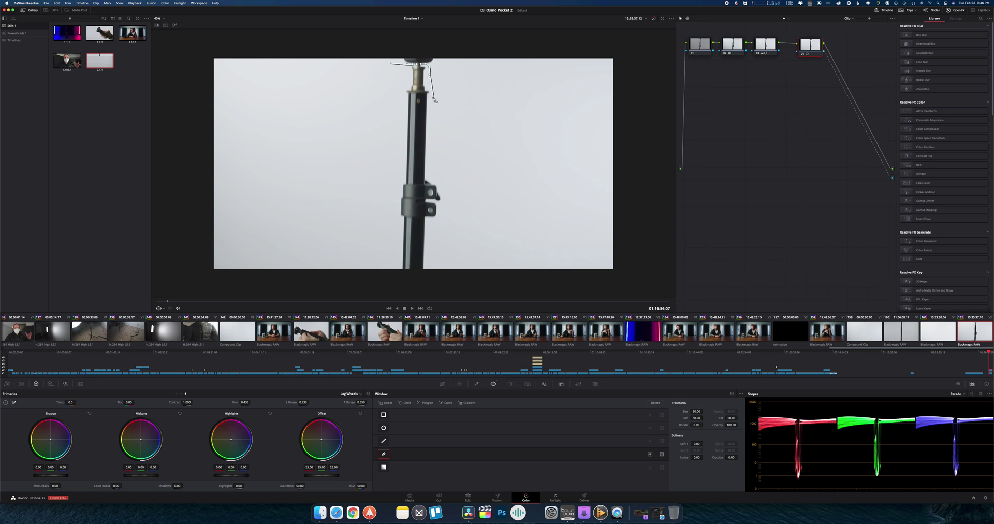
left_click(432, 174)
Step: Continue the outline around the clamp, down to the frame bottom, up the left side, and close it
left_click(444, 200)
left_click(438, 224)
left_click(431, 228)
left_click(431, 278)
left_click(392, 278)
left_click(396, 225)
left_click(391, 195)
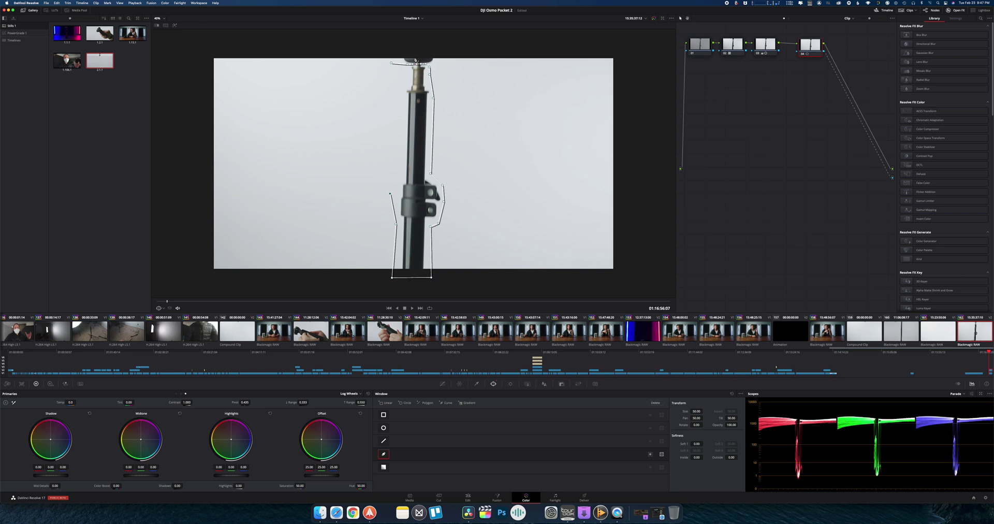
left_click(397, 122)
left_click(399, 81)
left_click(391, 63)
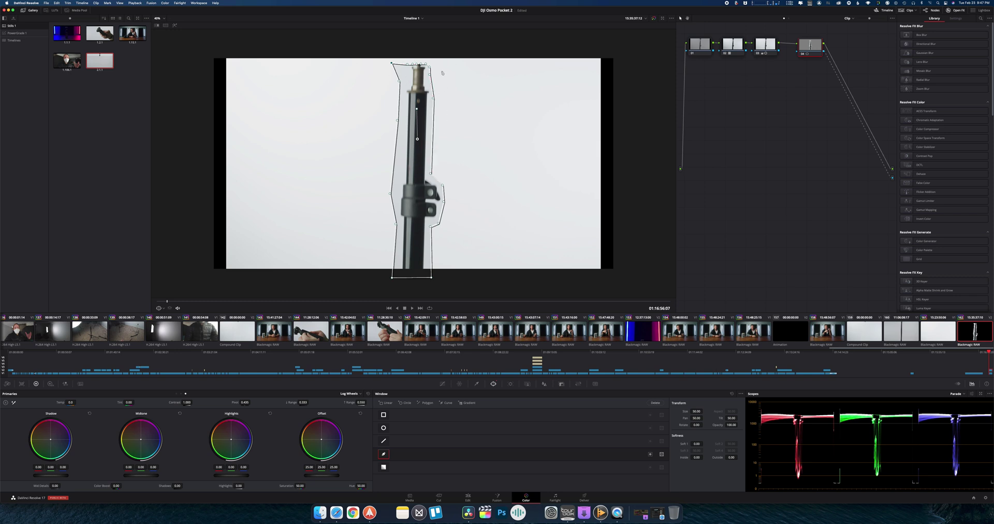
Step: Adjust the mask's top-left point, invert the window, select node 03, and save the project
left_click_drag(392, 64, 400, 68)
left_click(650, 454)
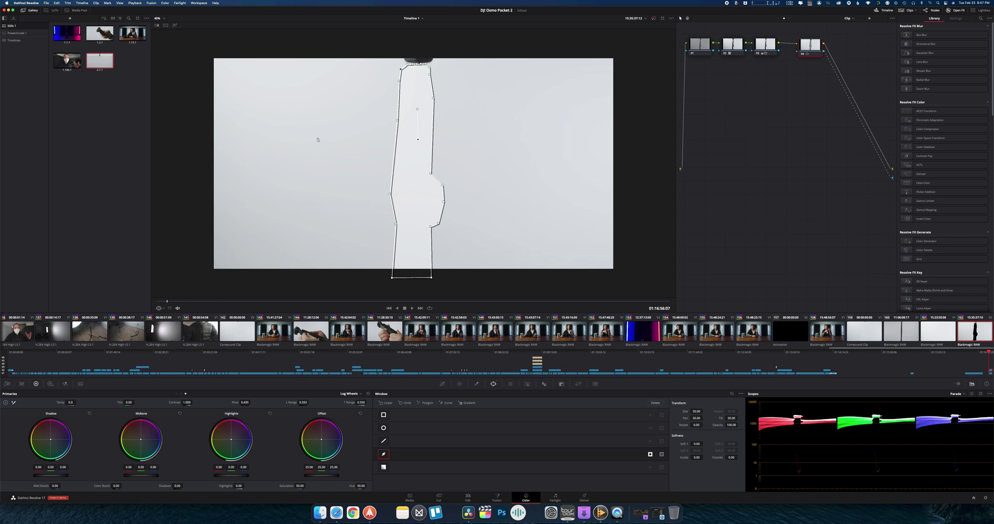
left_click(765, 45)
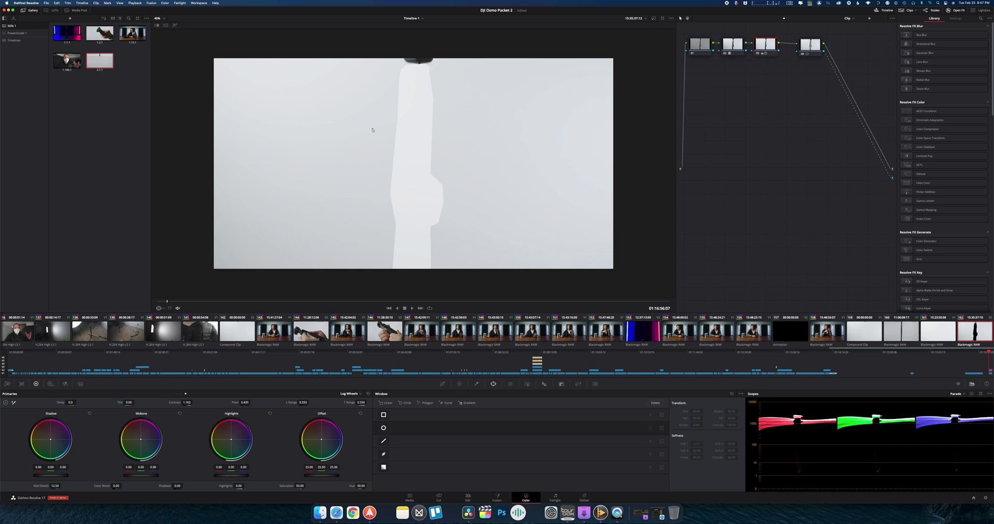
key("super+s")
Step: Select clip 161 and lower its Gamma and Gain master wheels in Color Wheels
left_click(937, 335)
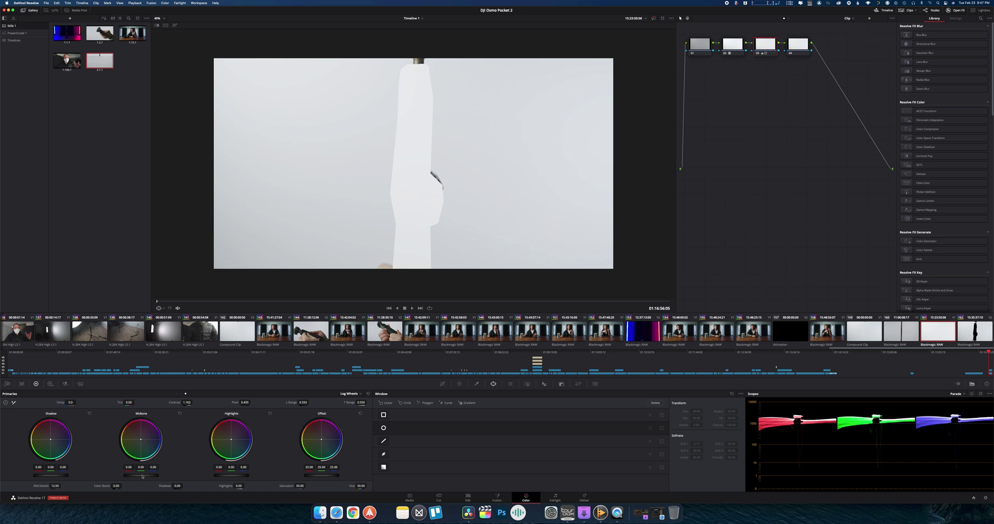
left_click_drag(143, 475, 90, 474)
left_click(176, 394)
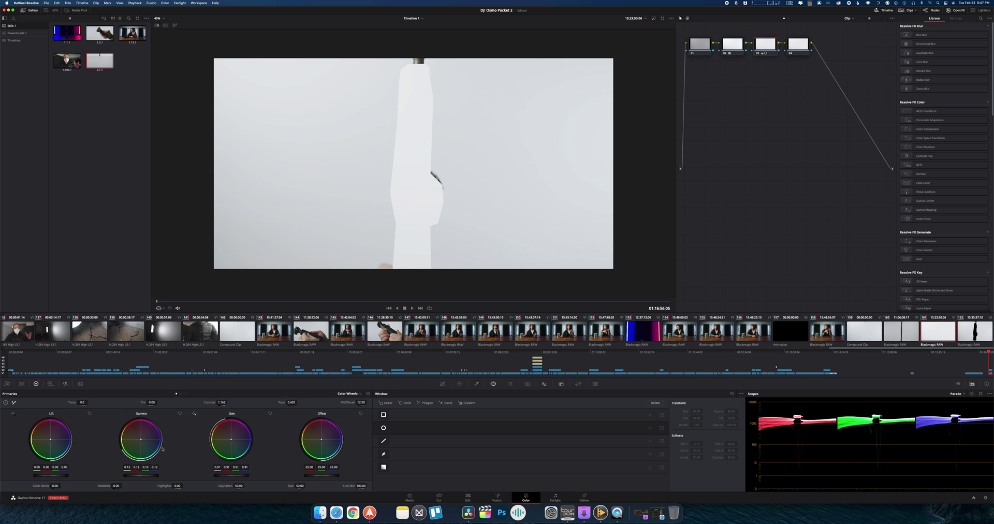
left_click_drag(181, 476, 126, 476)
mouse_move(235, 475)
left_mouse_down()
mouse_move(209, 474)
mouse_move(226, 474)
left_mouse_up()
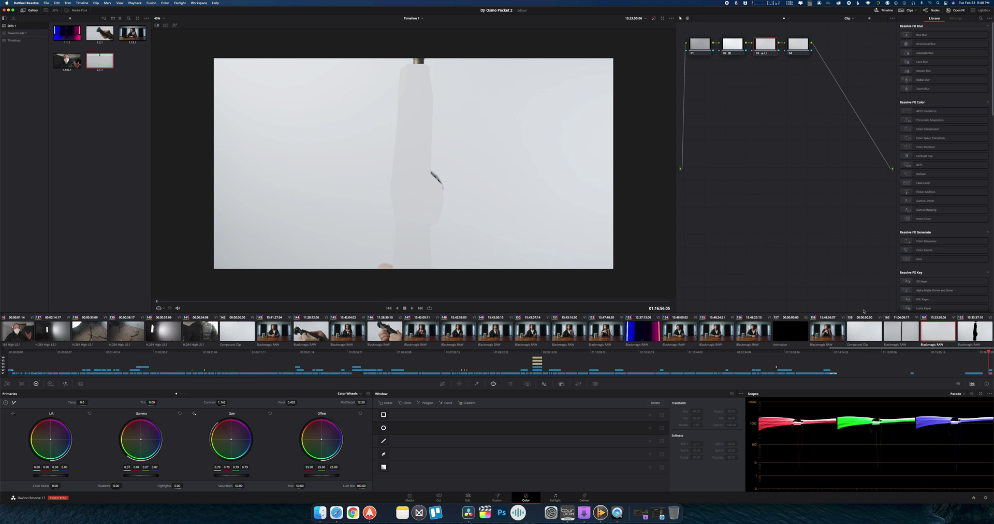
Step: On the next clip, reshape node 04's mask: straighten and extend the right edge, widen the lower-left
key("Down")
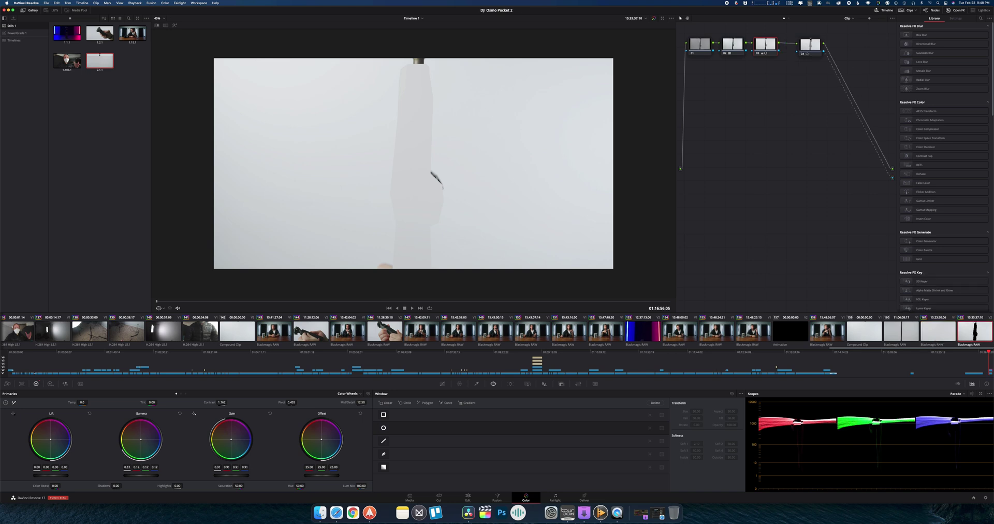
left_click(810, 45)
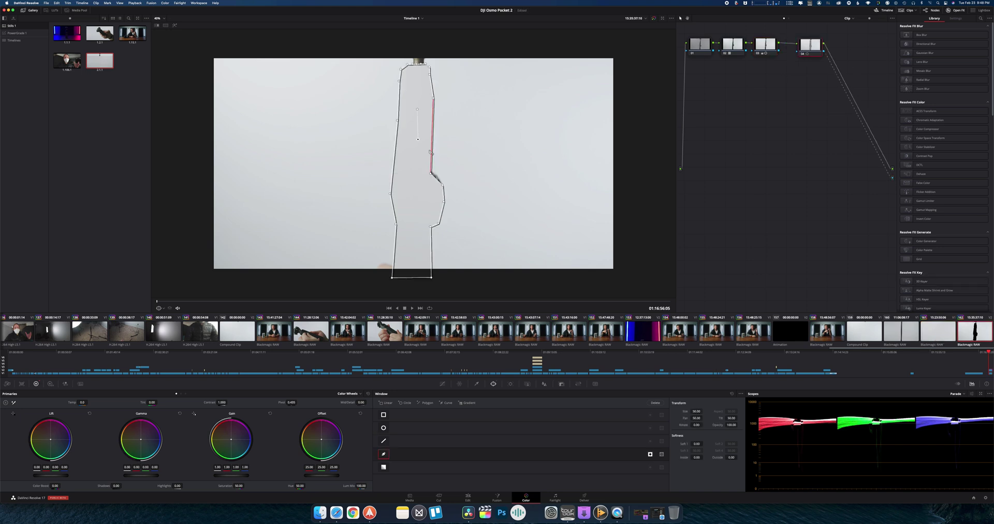
left_click_drag(429, 172, 444, 171)
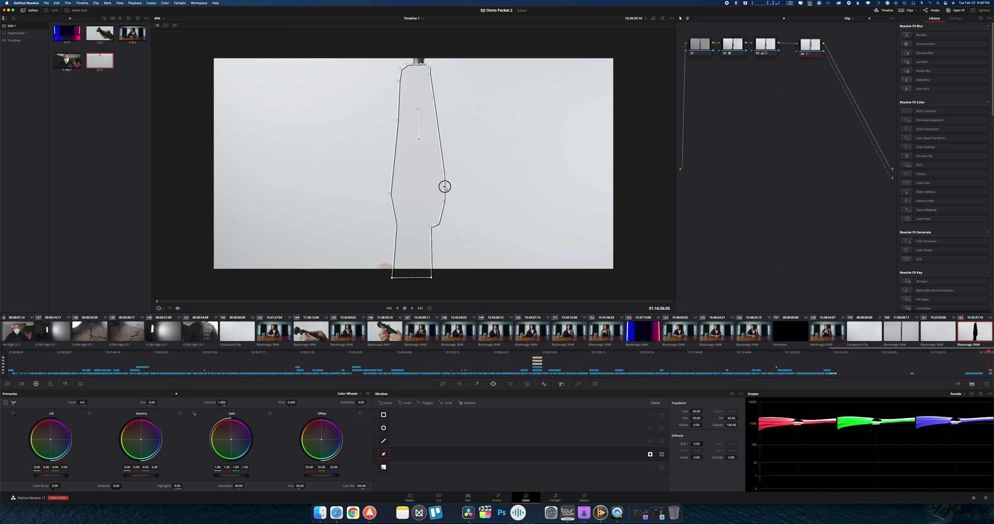
left_click(444, 185)
left_click_drag(445, 202, 451, 202)
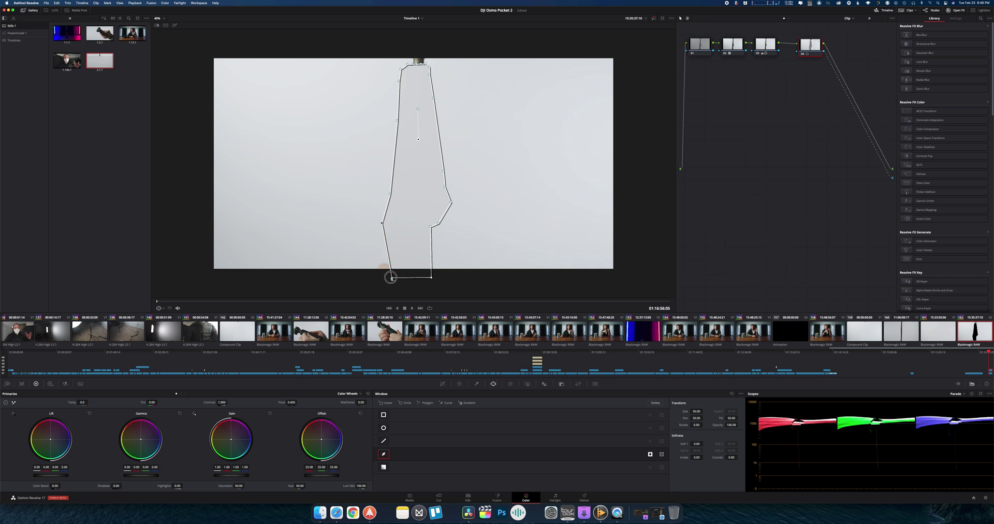
left_click_drag(392, 277, 368, 275)
left_click_drag(158, 302, 167, 302)
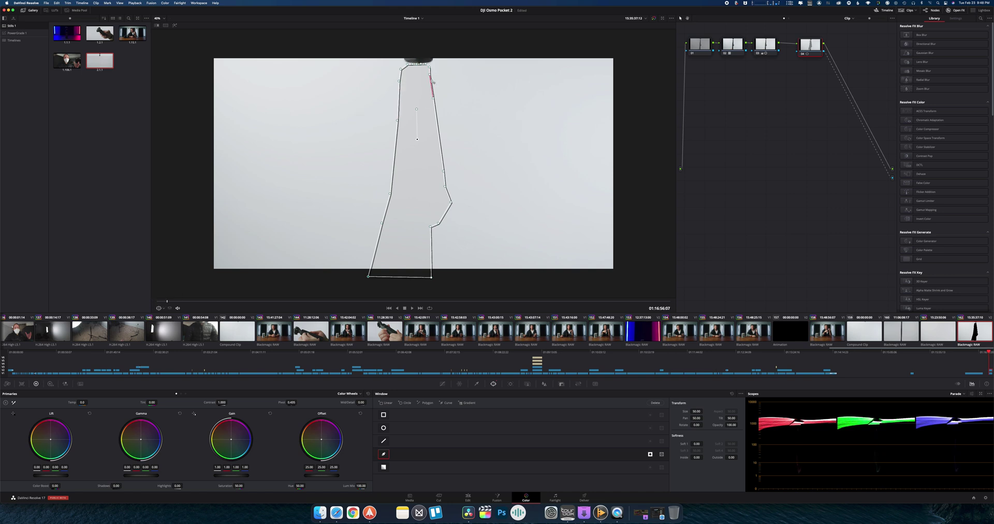
scroll(433, 82, "up", 5)
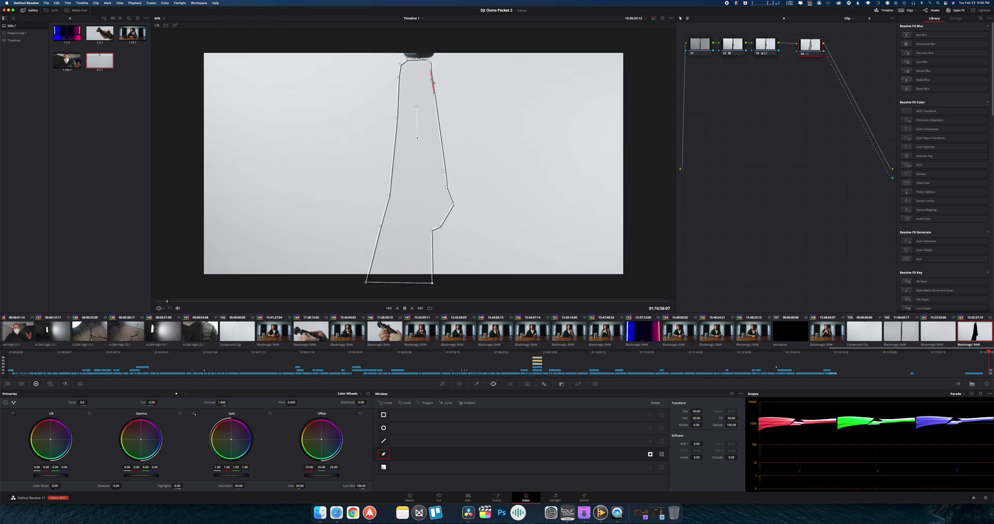
scroll(487, 90, "down", 5)
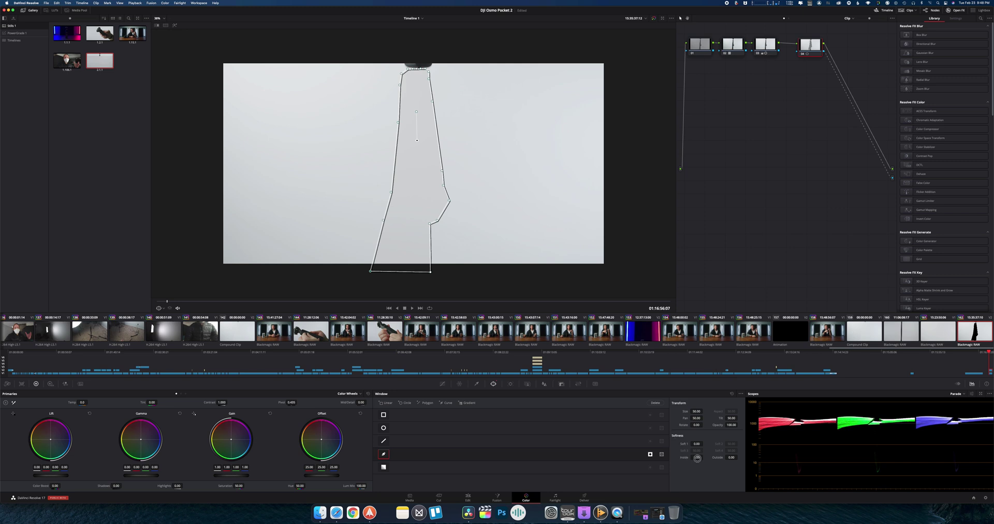
Step: Set the mask's Inside softness to 0 and Soft 1 to about 0.26, comparing nodes 03 and 04
mouse_move(697, 457)
left_mouse_down()
mouse_move(717, 457)
mouse_move(684, 457)
left_mouse_up()
left_click(772, 41)
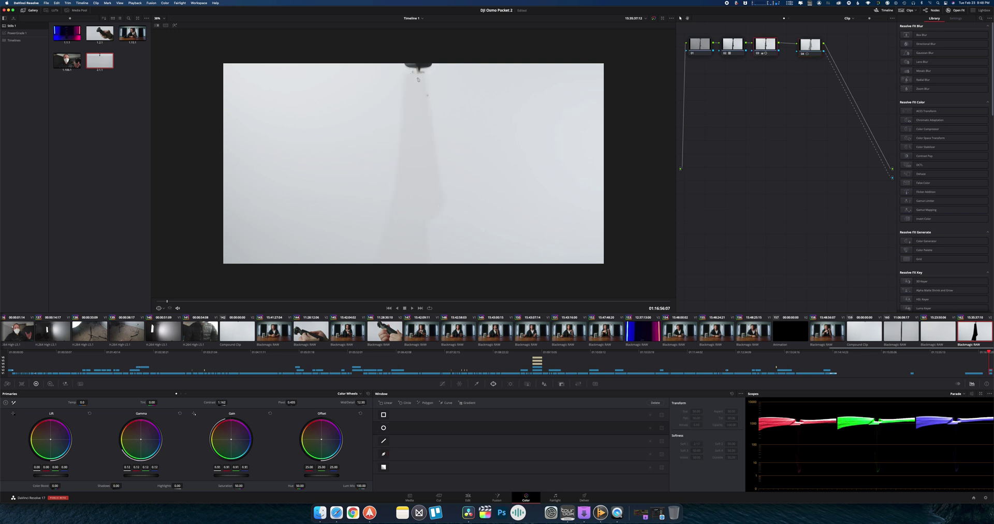
left_click(811, 45)
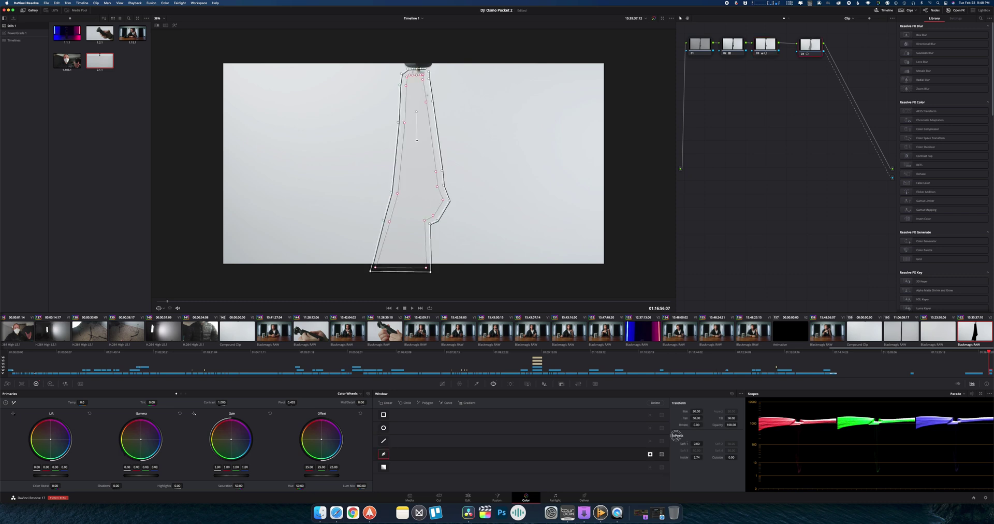
double_click(684, 458)
left_click_drag(699, 444, 689, 444)
left_click(771, 45)
left_click(810, 45)
Step: Show the Keyframes panel and enable automatic keyframing on the Corrector 4 row
left_click(956, 385)
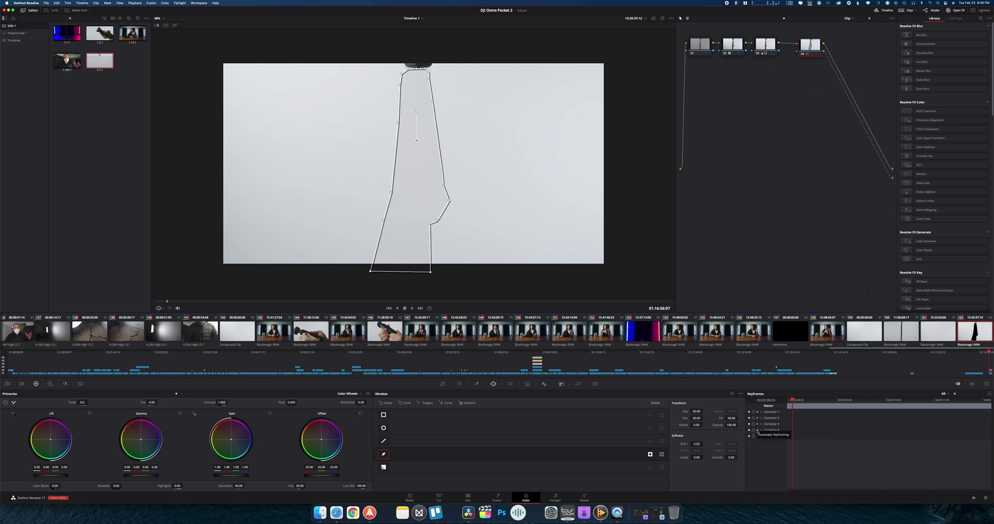
left_click(758, 430)
Step: Advance through the first frames, moving the mask down to keep covering the sliding stand
key("Right")
left_click_drag(418, 140, 423, 167)
key("Right")
key("Right")
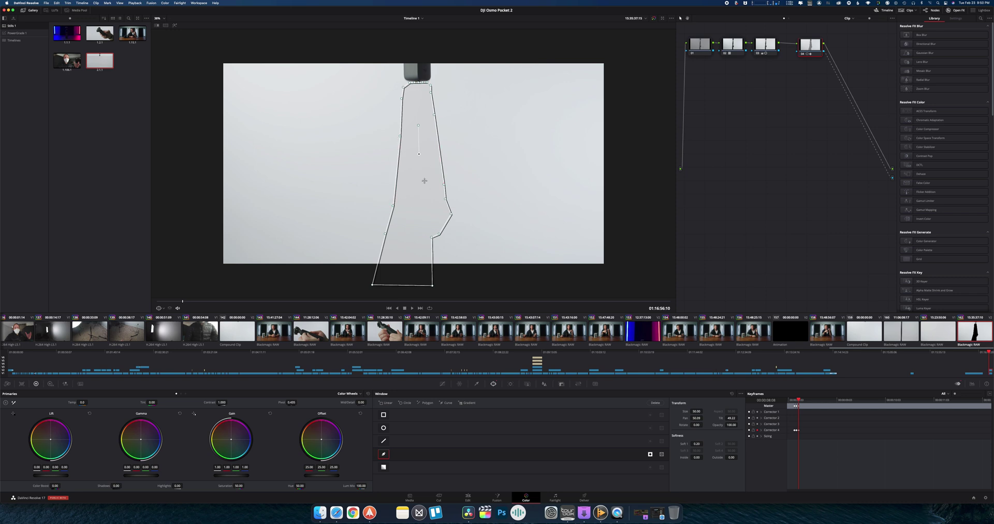
key("Right")
key("Right")
key("Right")
key("Right")
key("Right")
left_click_drag(421, 182, 424, 243)
key("Right")
key("Right")
key("Right")
key("Right")
key("Right")
key("Right")
key("Right")
key("Right")
key("Right")
key("Right")
key("Right")
key("Right")
key("Right")
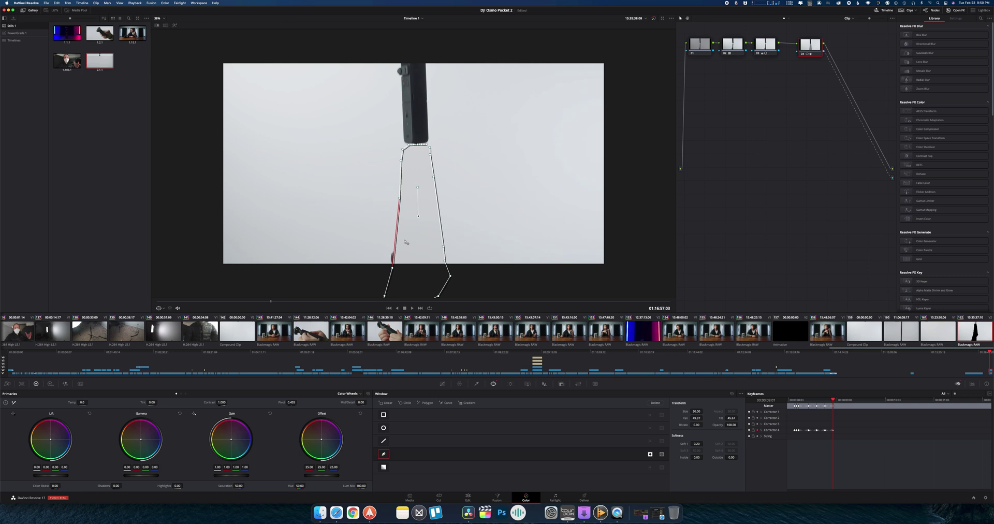
Step: Align the mask's left side with the leg and keep shifting it down over later frames
left_click_drag(392, 268, 384, 267)
left_click_drag(399, 197, 393, 197)
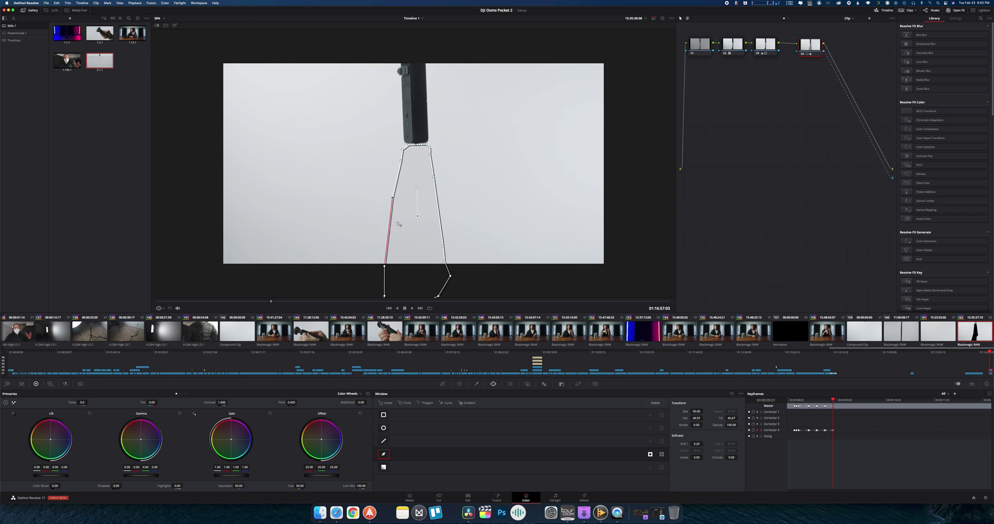
key("Right")
key("Right")
key("Right")
key("Right")
key("Right")
key("Right")
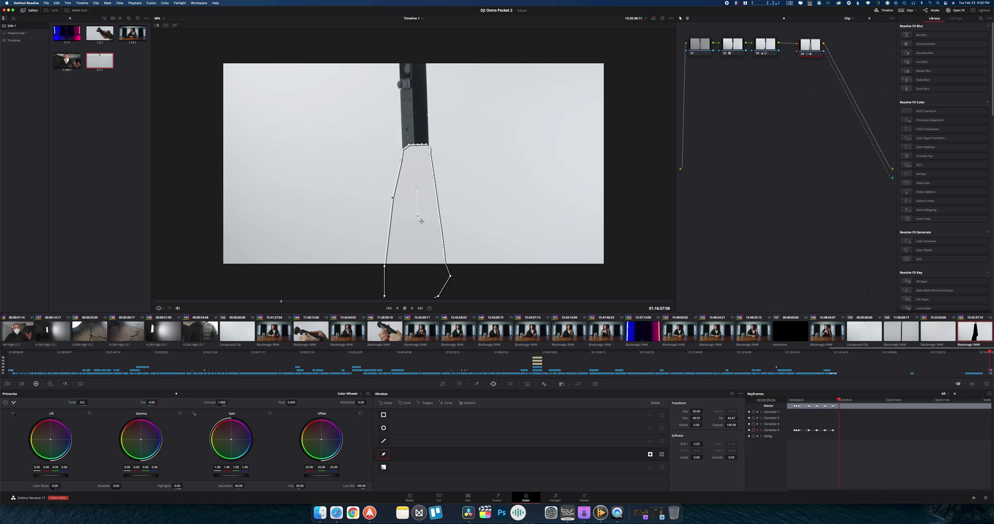
left_click_drag(417, 224, 417, 270)
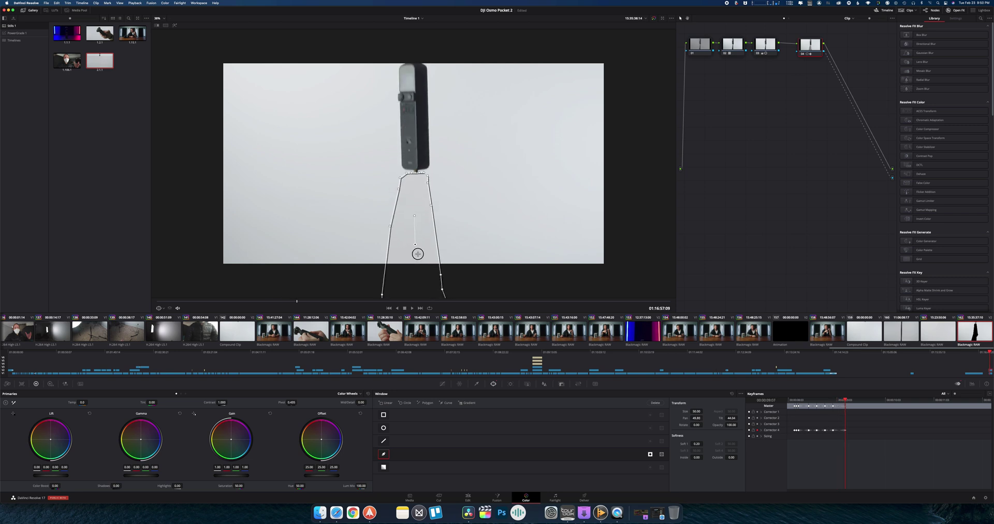
key("Right")
key("Right")
key("Right")
key("Right")
key("Right")
key("Right")
key("Right")
left_click_drag(418, 254, 418, 280)
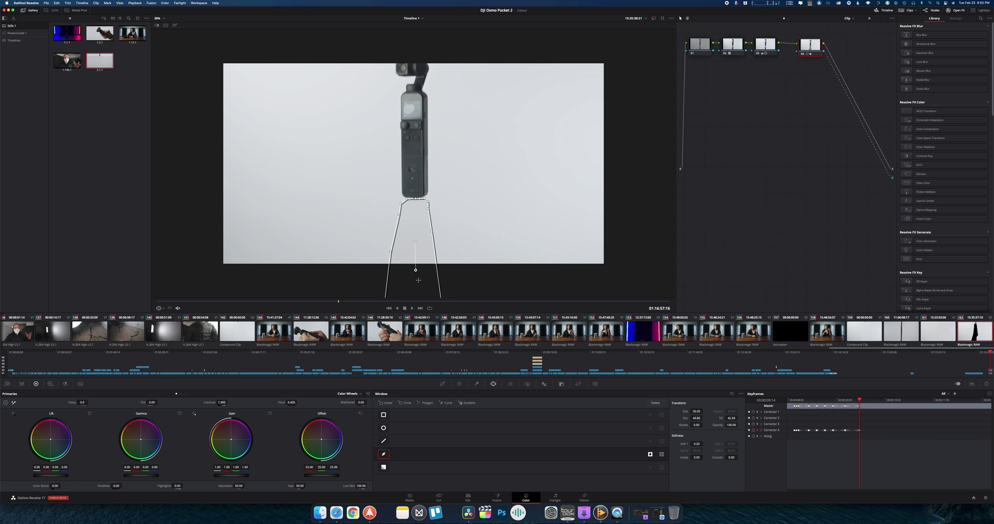
key("Right")
key("Right")
key("Right")
key("Right")
key("Right")
key("Right")
mouse_move(408, 239)
left_mouse_down()
mouse_move(409, 257)
mouse_move(411, 247)
left_mouse_up()
key("Right")
key("Right")
key("Right")
key("Right")
key("Right")
key("Right")
key("Right")
key("Right")
key("Right")
key("Right")
key("Right")
key("Right")
key("Right")
key("Right")
key("Right")
key("Right")
key("Right")
key("Right")
key("Right")
key("Right")
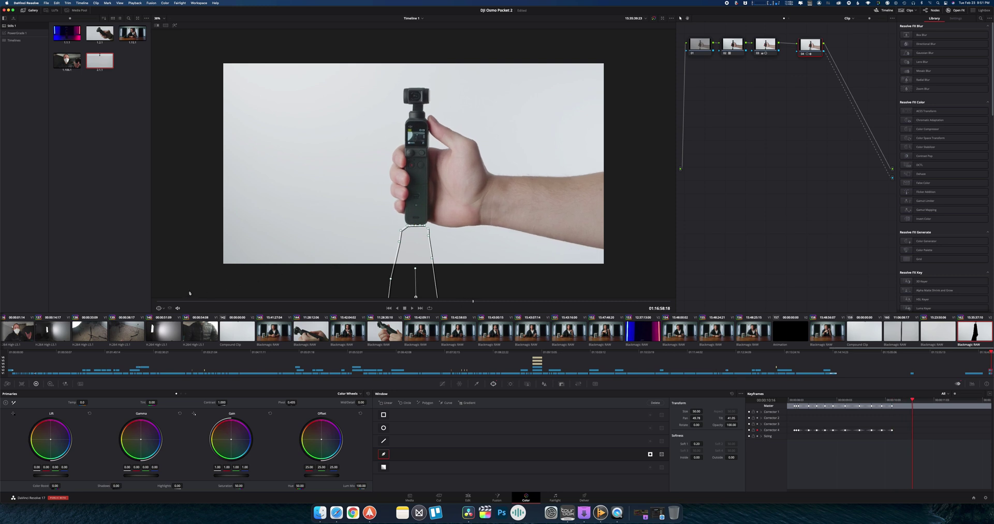
left_click(157, 301)
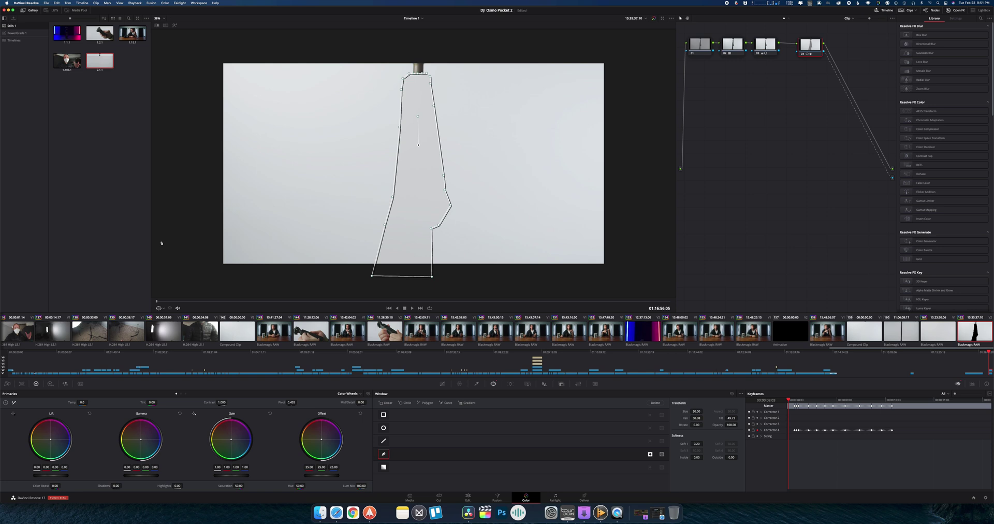
left_click(764, 44)
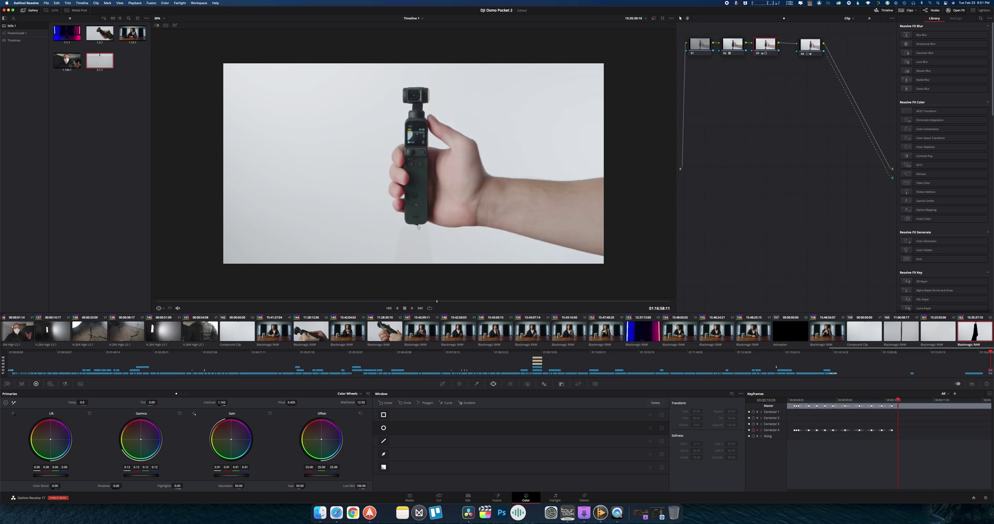
left_click(809, 46)
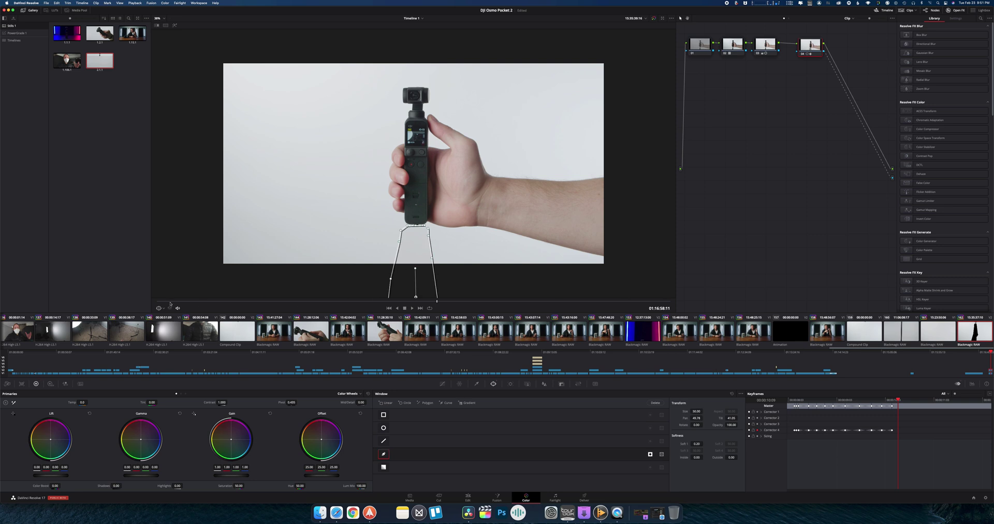
left_click(168, 301)
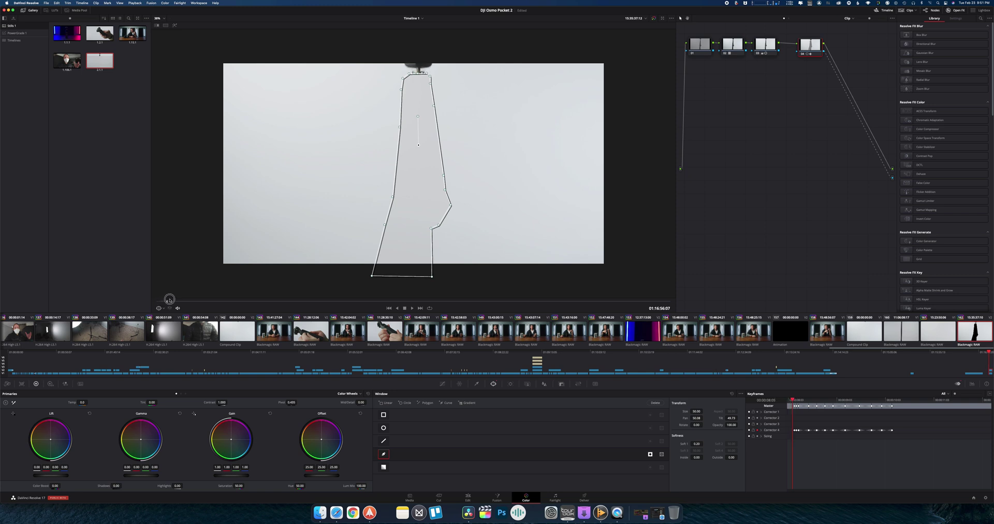
left_click(171, 300)
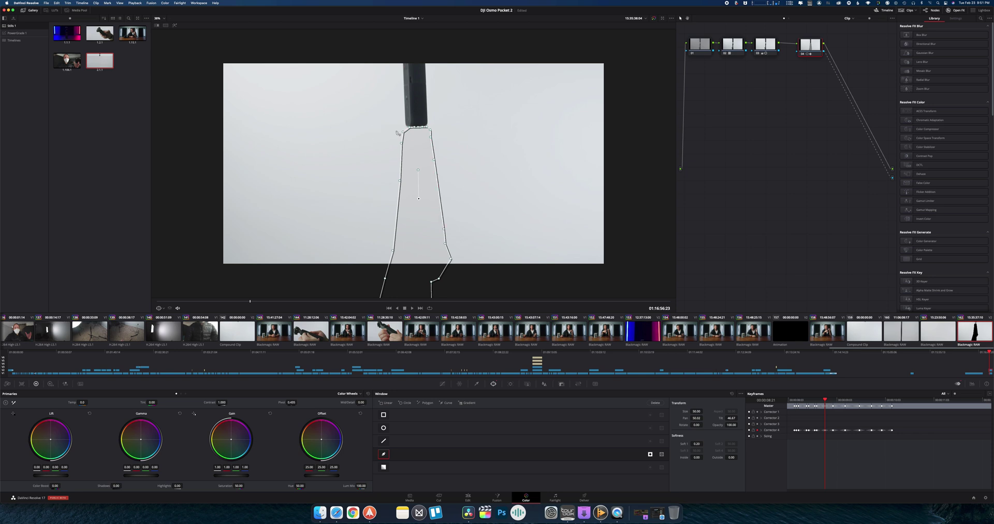
key("Right")
key("Right")
key("Right")
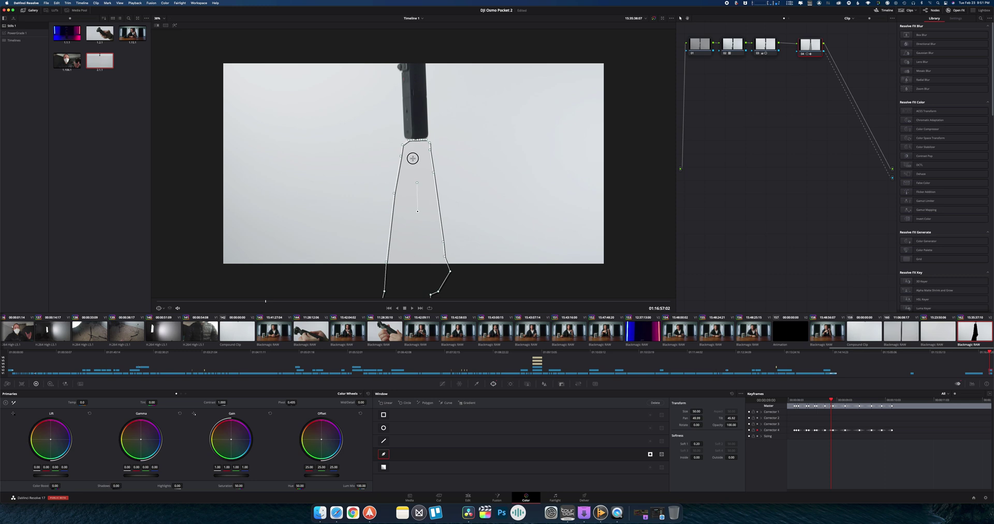
key("Right")
key("Right")
key("Right")
key("Right")
key("Right")
key("Right")
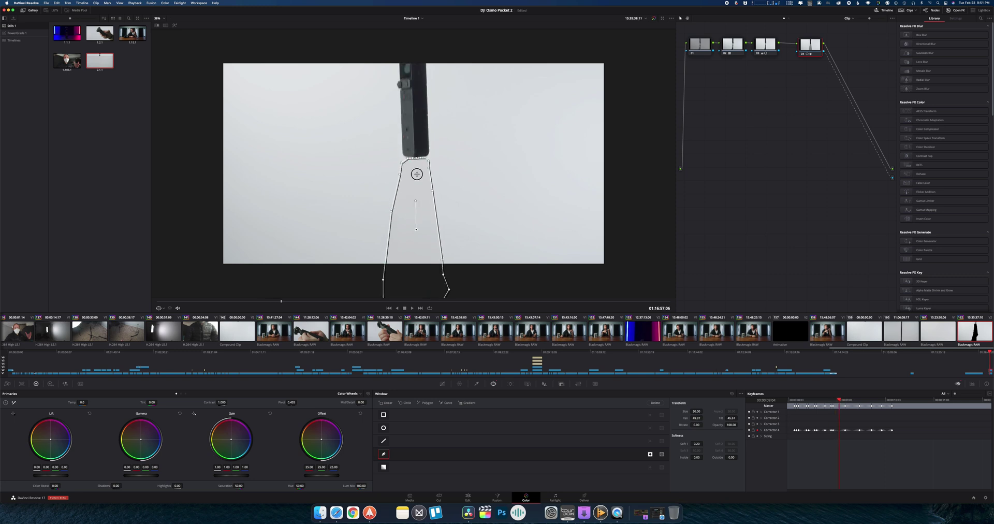
key("Right")
key("Right")
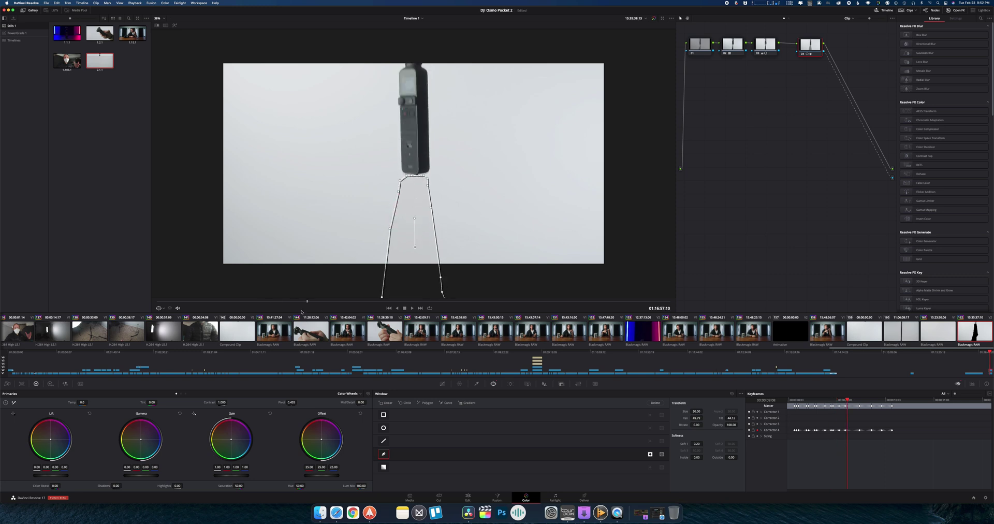
key("space")
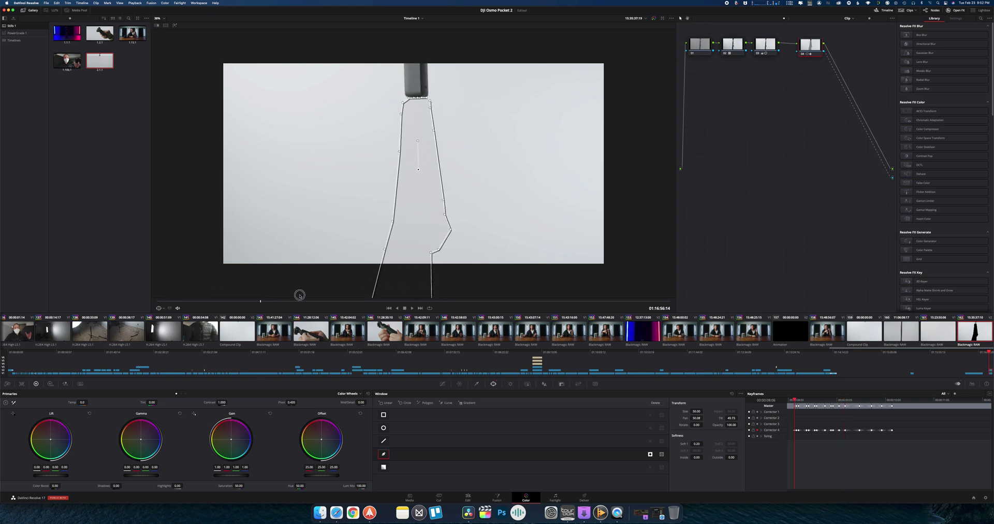
left_click_drag(523, 292, 239, 295)
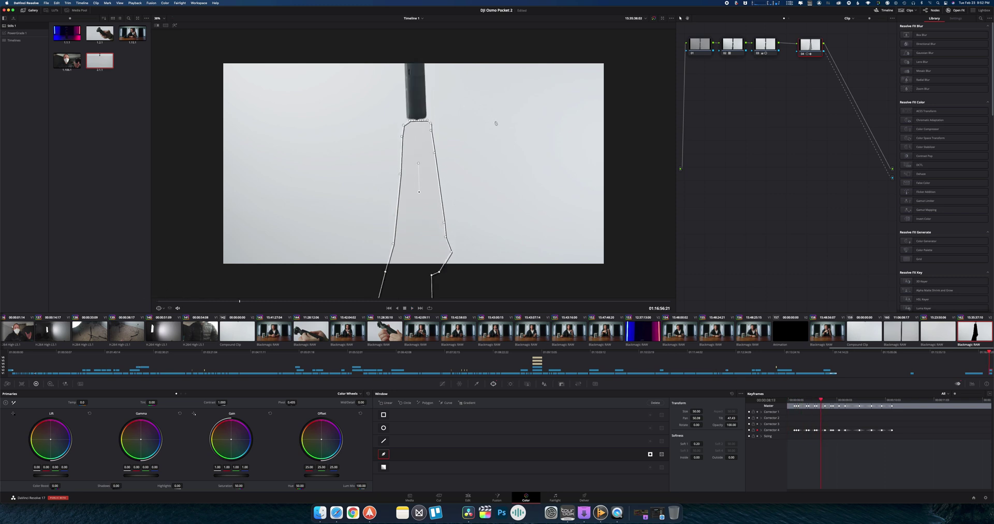
left_click_drag(242, 302, 168, 303)
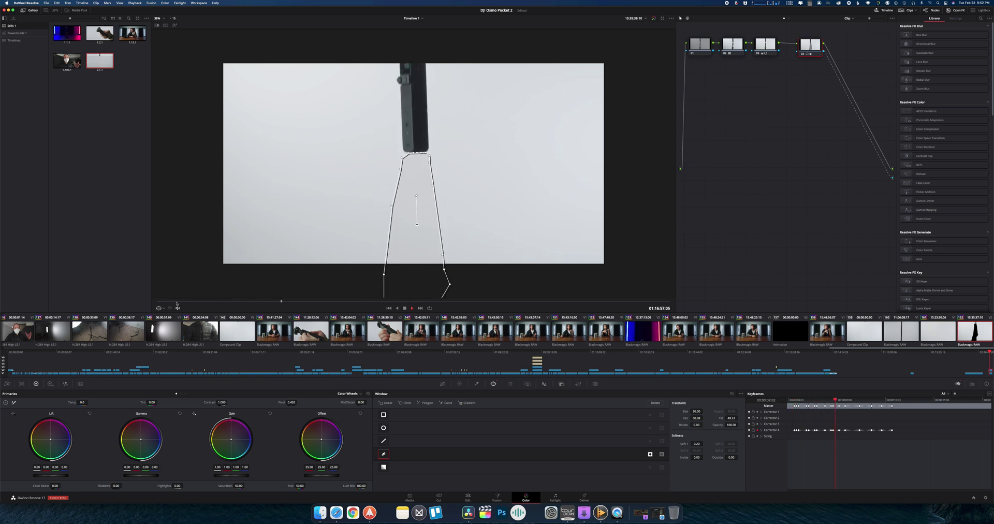
left_click(769, 45)
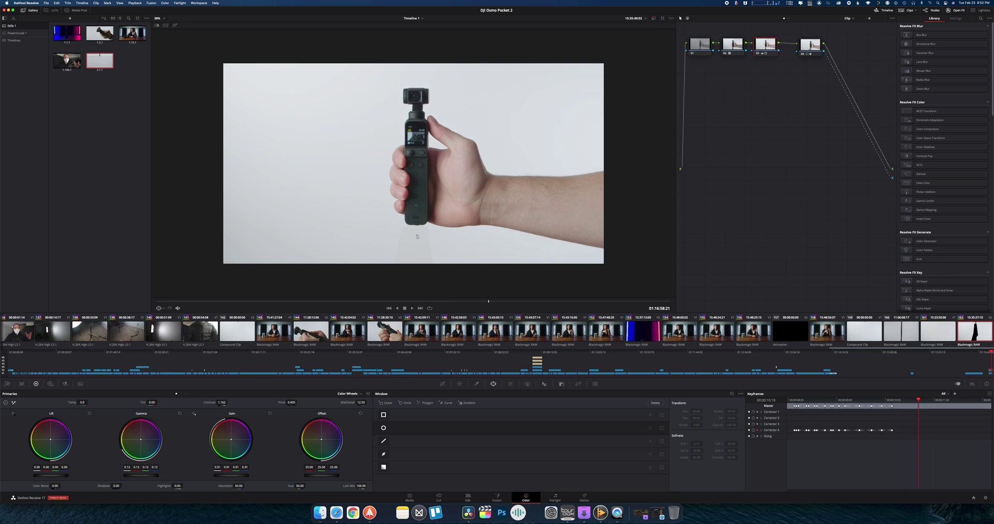
Step: Scrub through the masked gimbal shot to review it, then load clip 161
left_click_drag(202, 300, 437, 301)
mouse_move(306, 297)
left_mouse_down()
mouse_move(428, 299)
mouse_move(293, 298)
left_mouse_up()
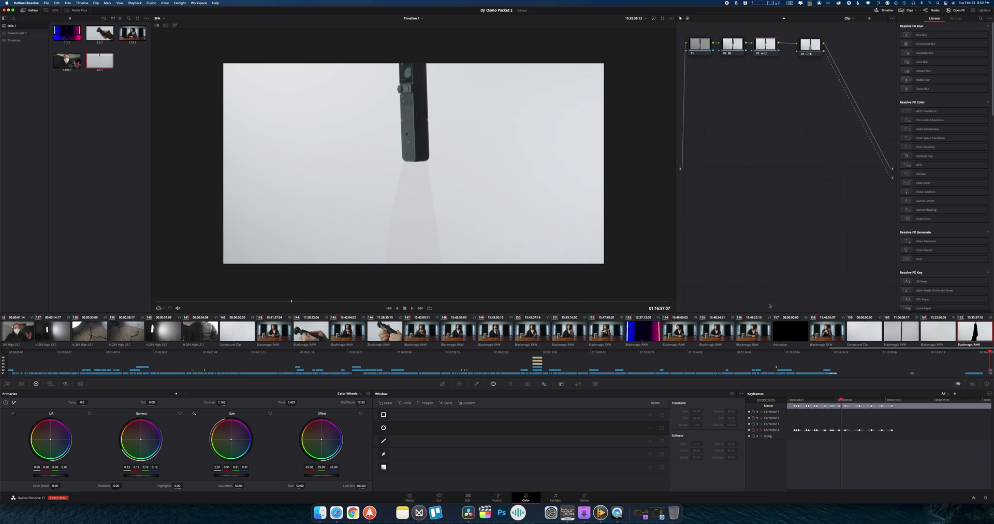
left_click(943, 334)
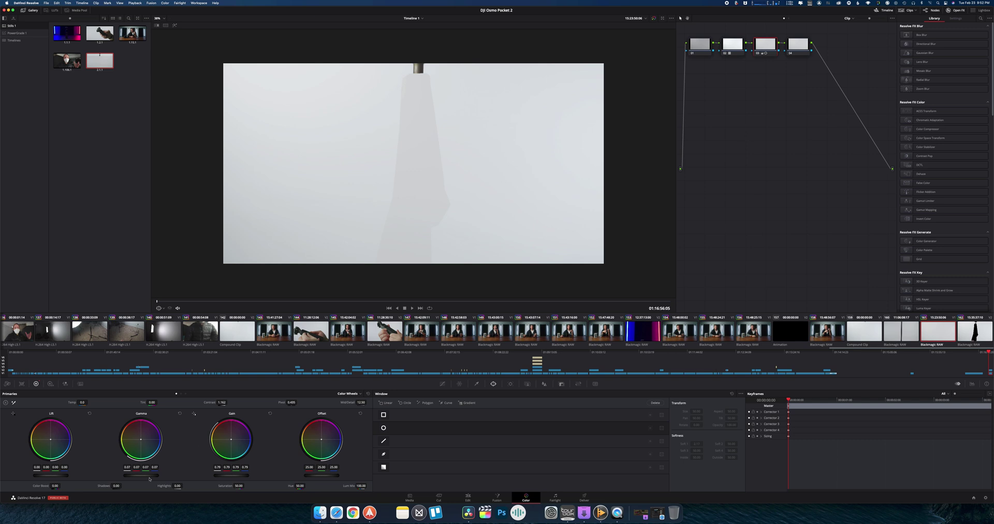
Step: Nudge clip 161's Gamma up, then fine-tune it to about 0.09 in Color Wheels
left_click_drag(141, 475, 172, 473)
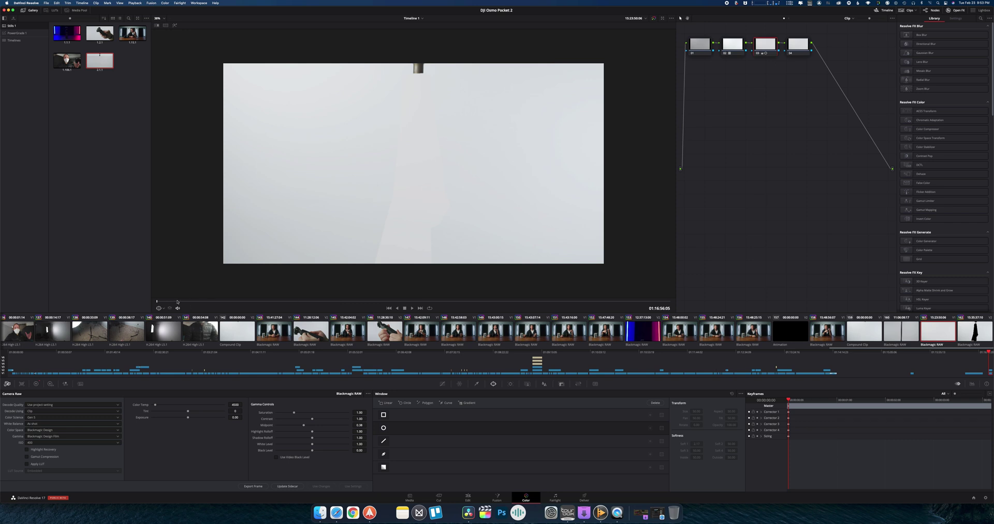
left_click_drag(177, 302, 312, 301)
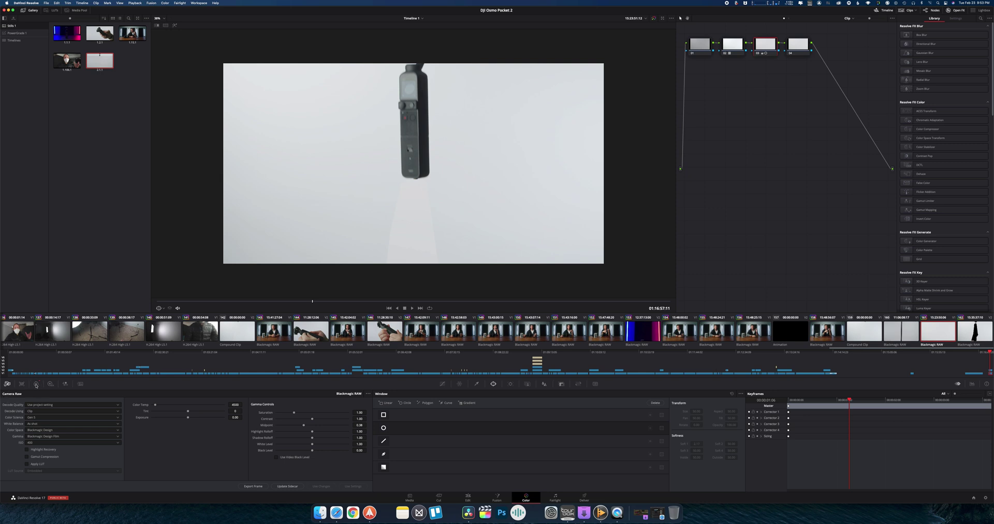
left_click(36, 384)
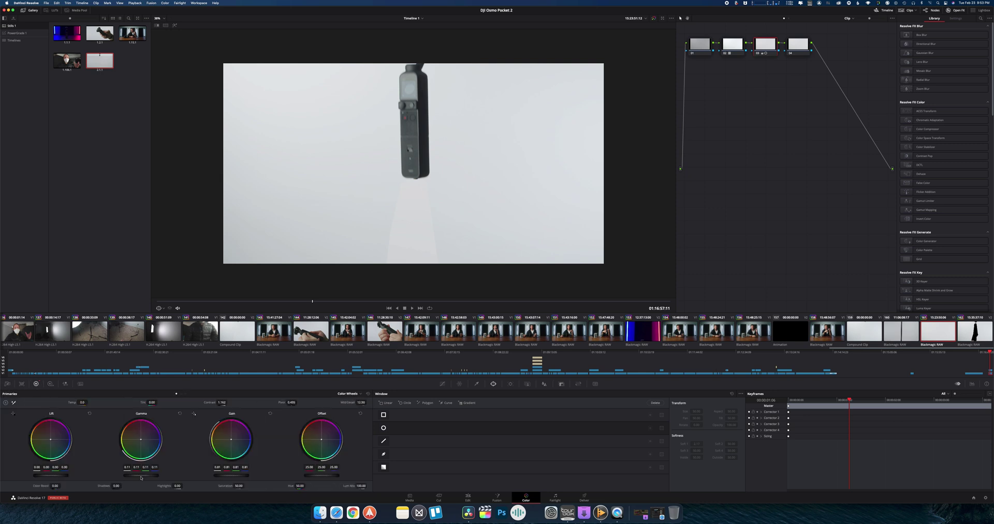
left_click_drag(141, 477, 217, 475)
left_click_drag(311, 298, 161, 300)
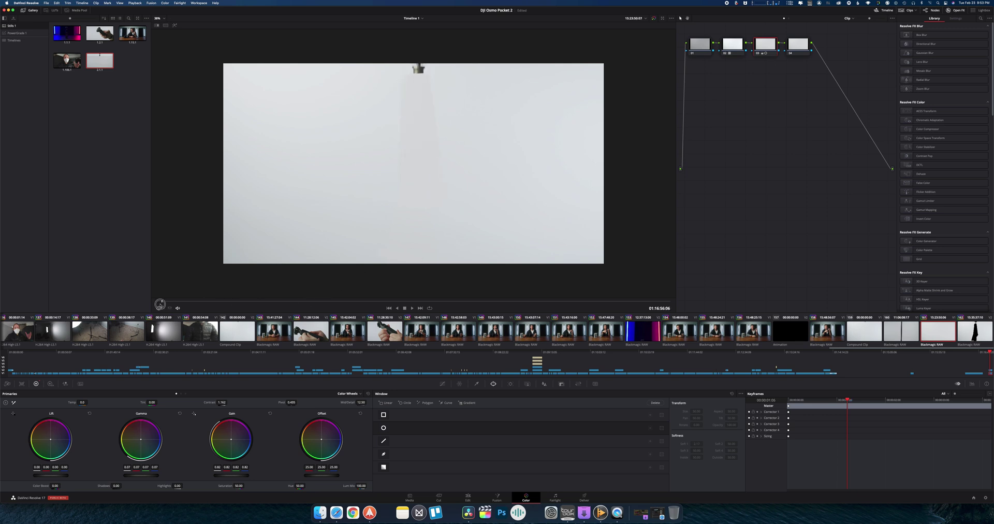